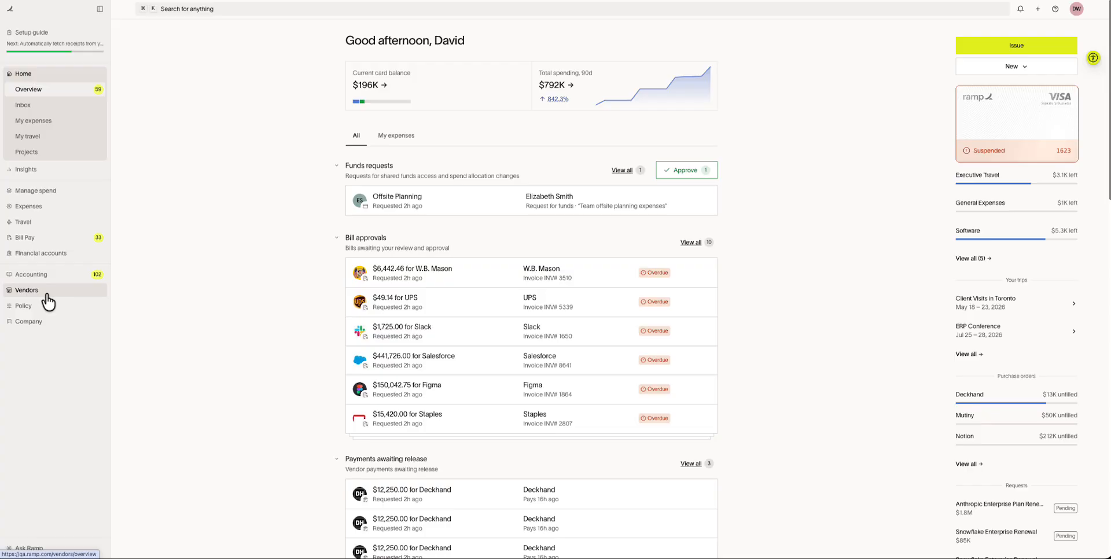
click(52, 51)
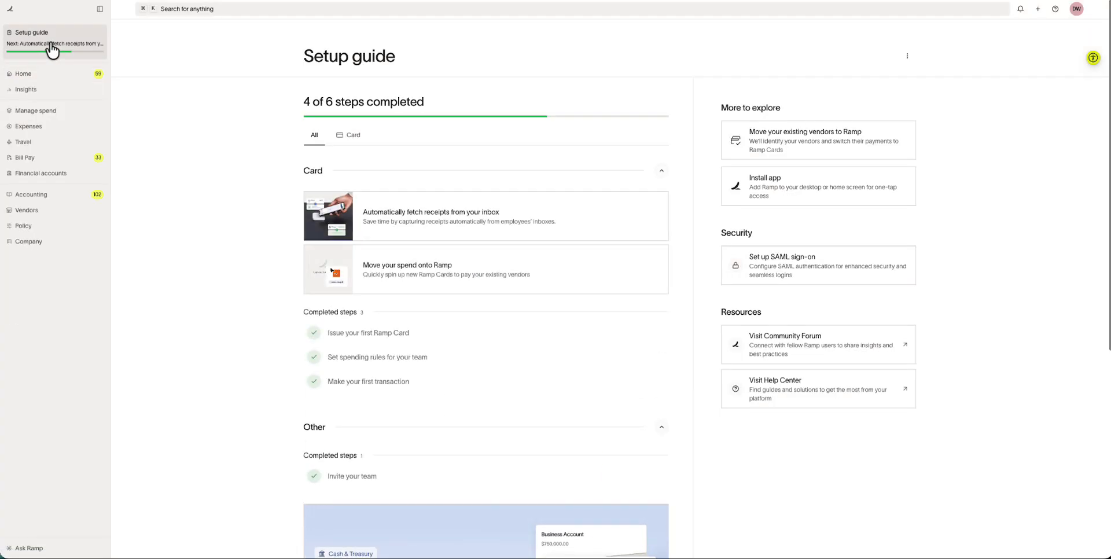
click(416, 292)
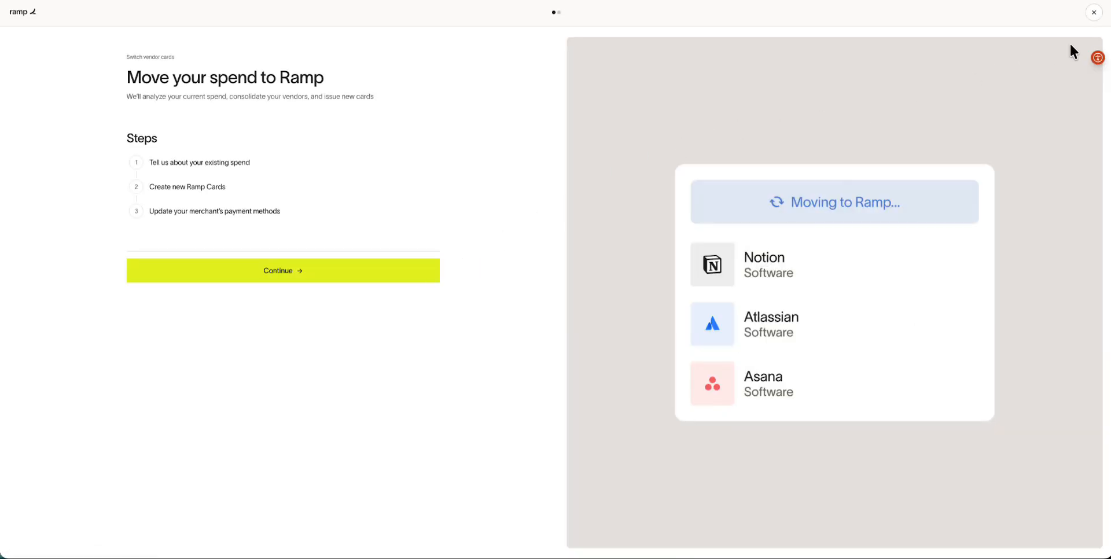
click(1094, 13)
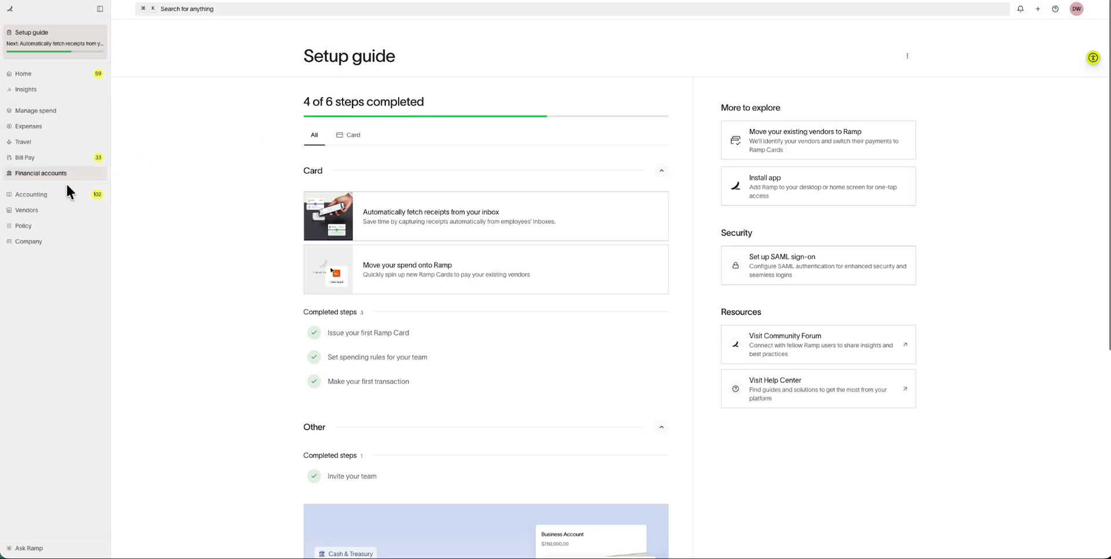
Start the spend migration flow from the Vendors overview
click(26, 216)
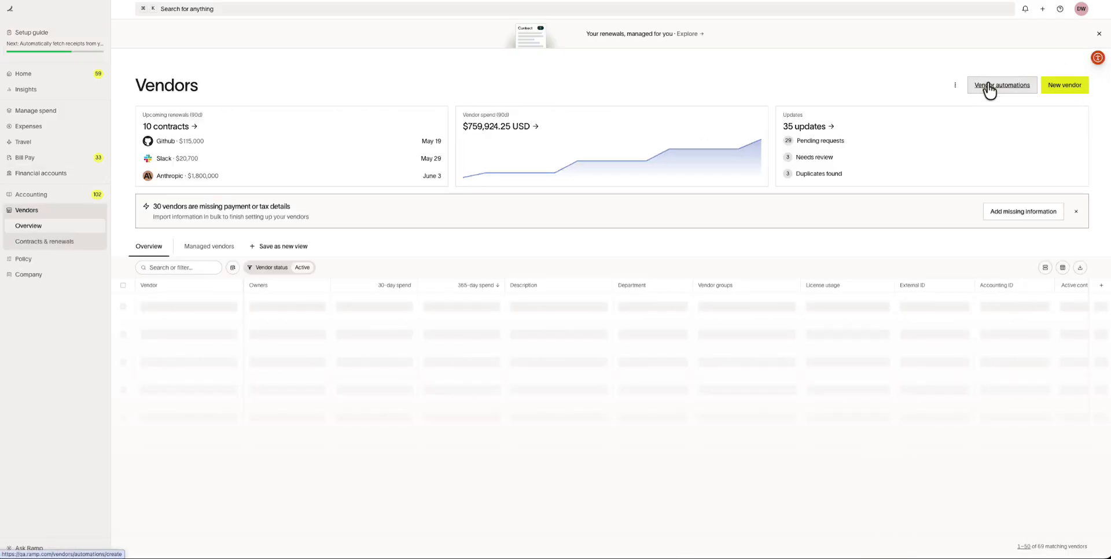
click(955, 85)
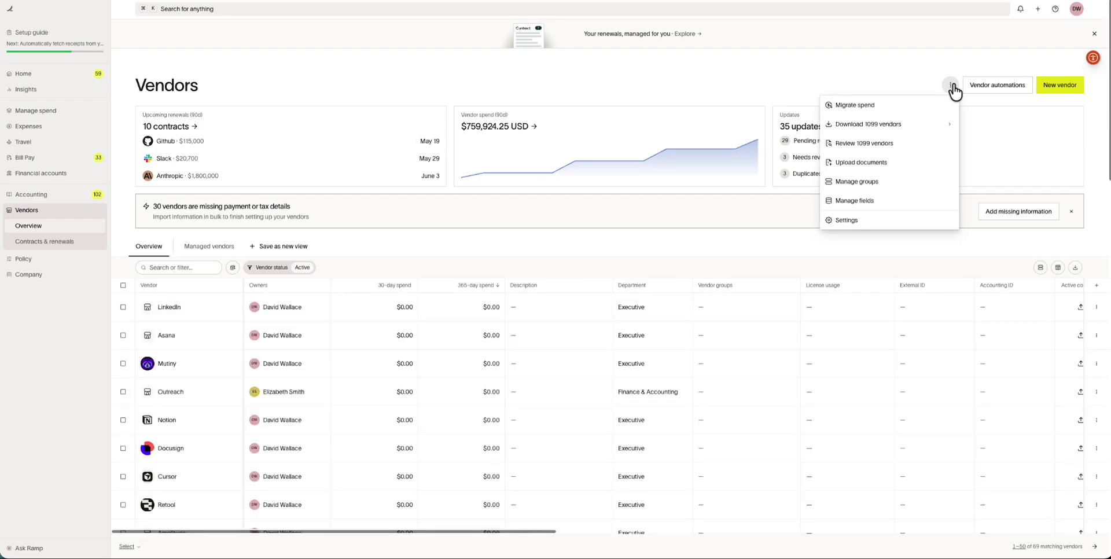
click(855, 106)
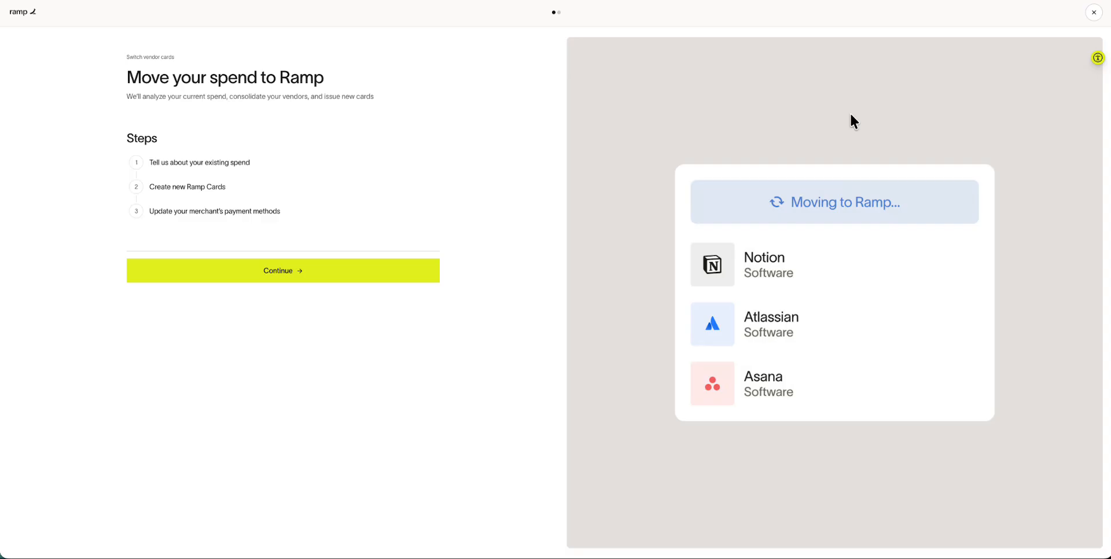
Generate a spend migration report from the uploaded Vendor Migration Sample.csv, and delete that report for recreation
click(331, 277)
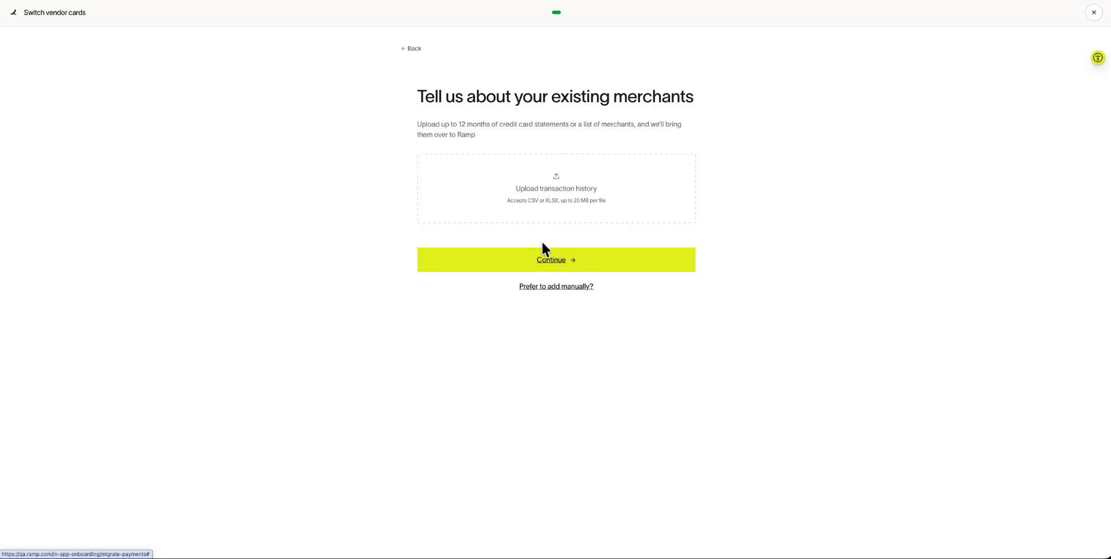
click(552, 188)
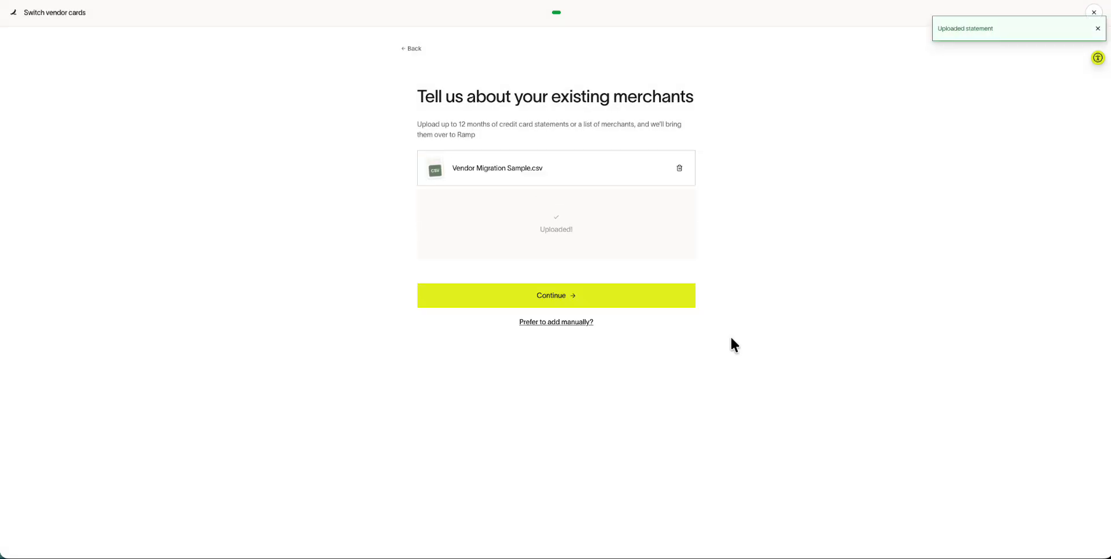
click(553, 302)
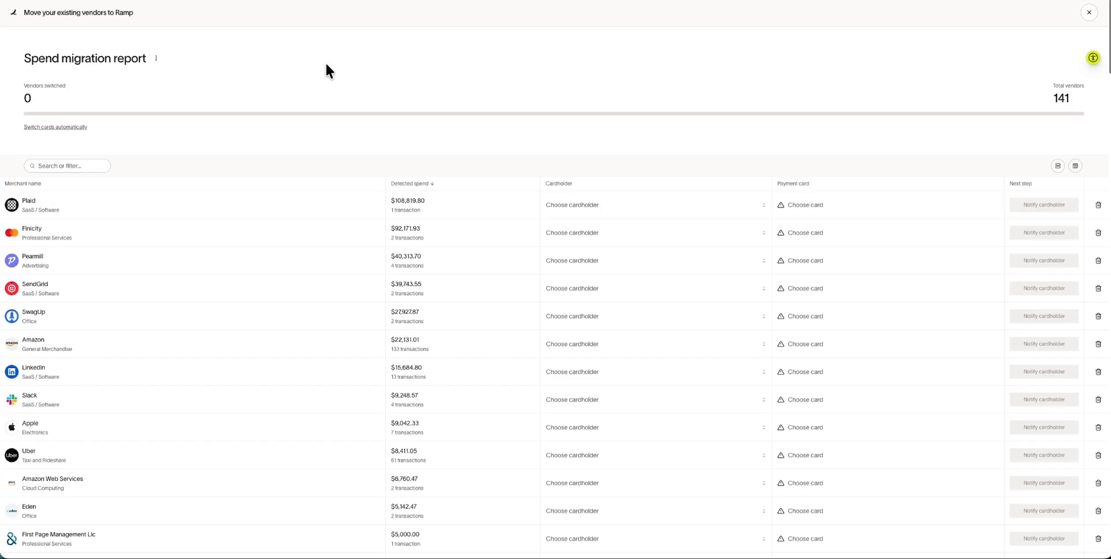
click(155, 59)
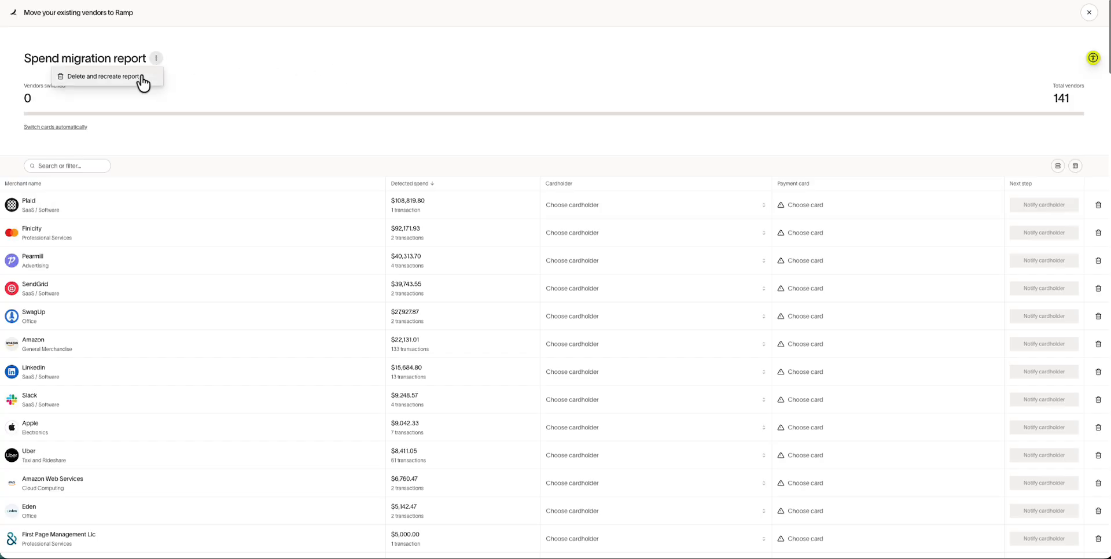
click(593, 151)
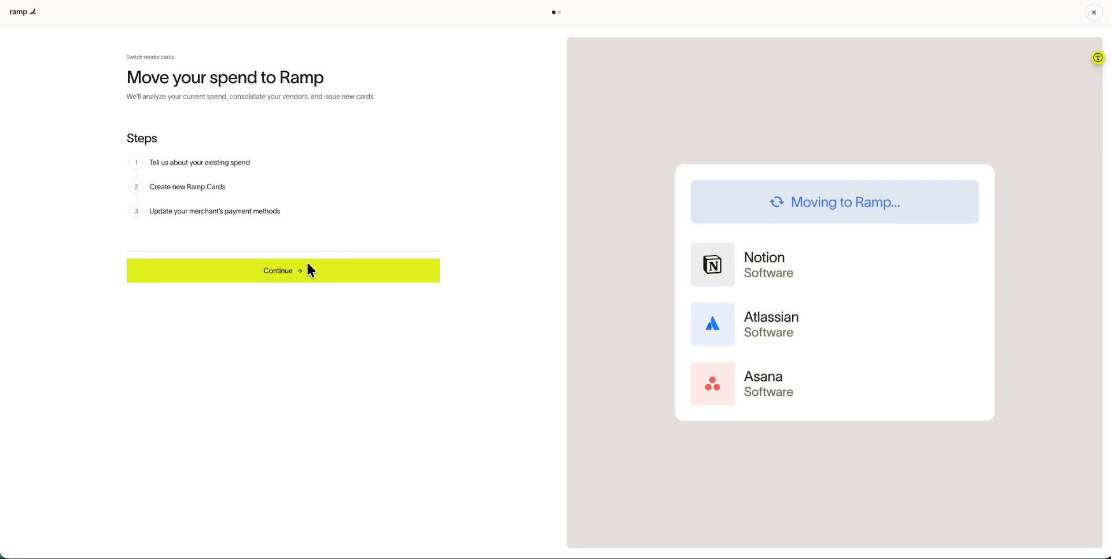
Choose to add merchants manually for the migration, and add Chipotle through the merchant search
click(300, 277)
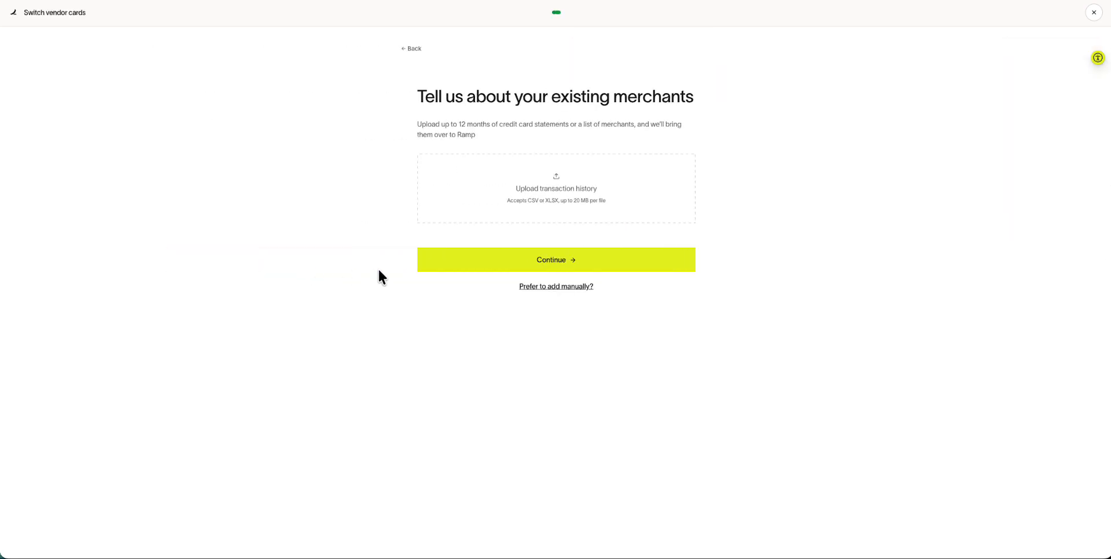
click(556, 286)
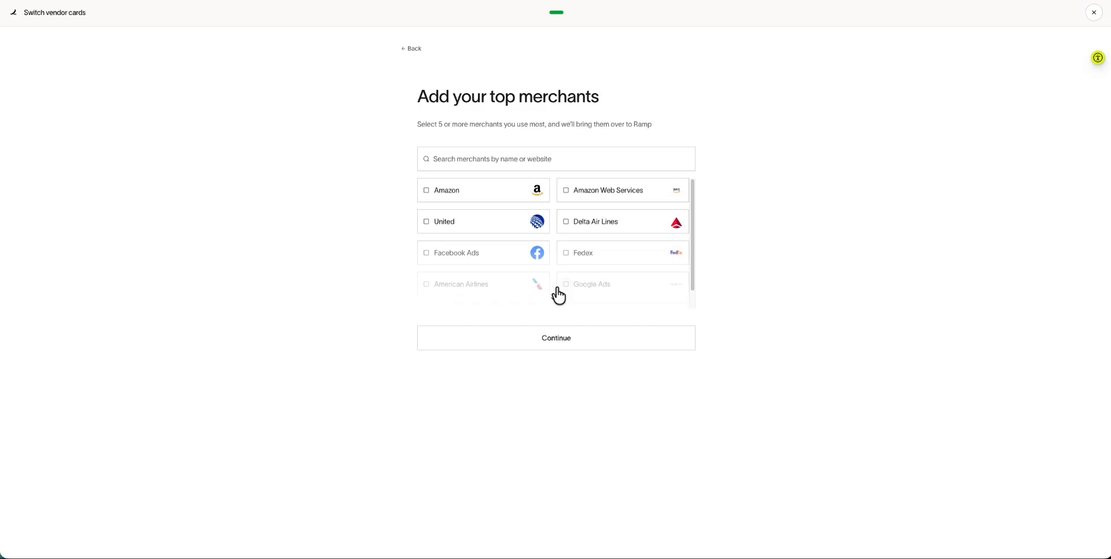
click(518, 162)
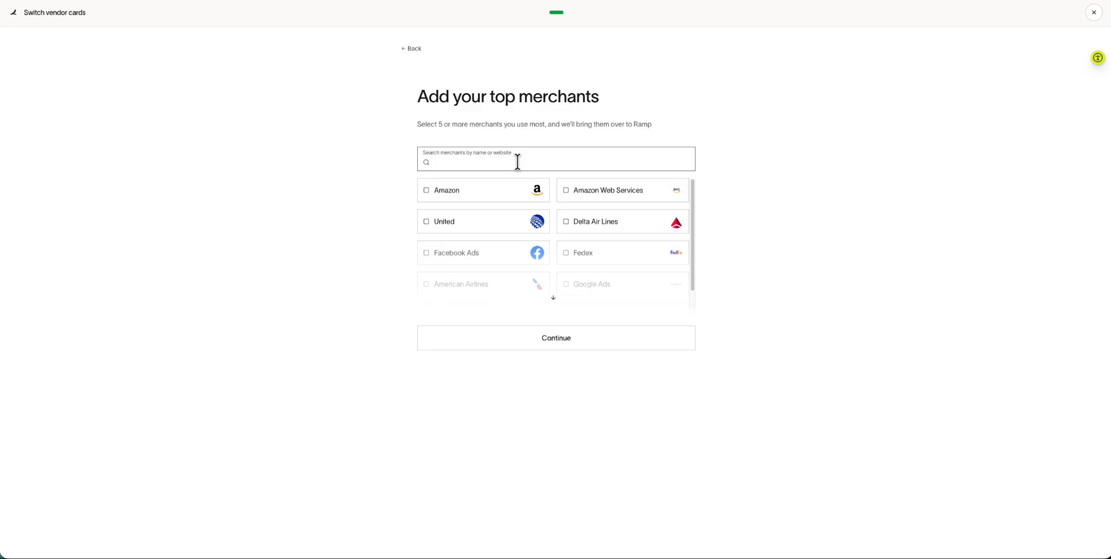
text(chipotle)
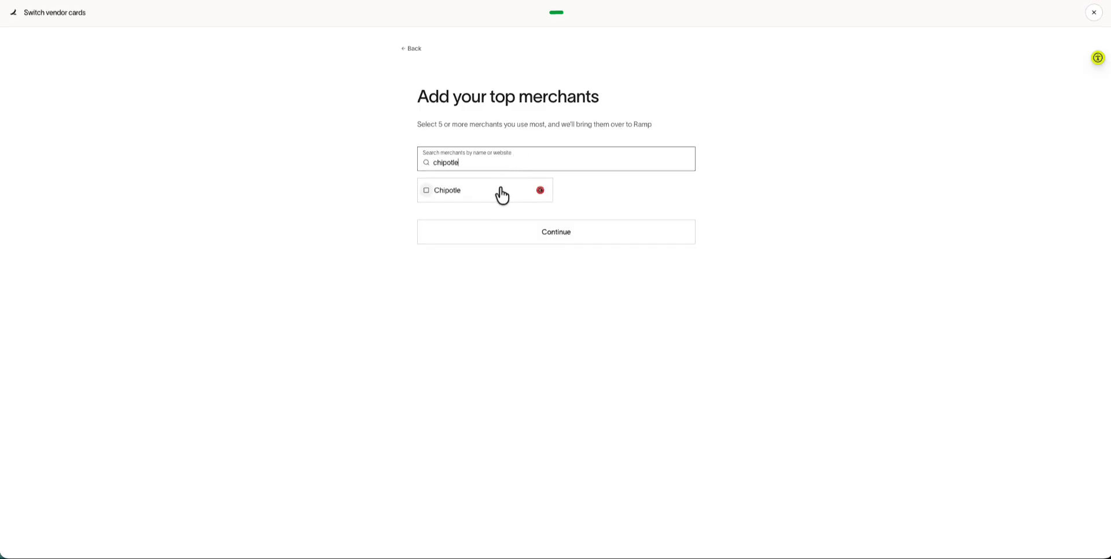
click(499, 192)
key(BackSpace)
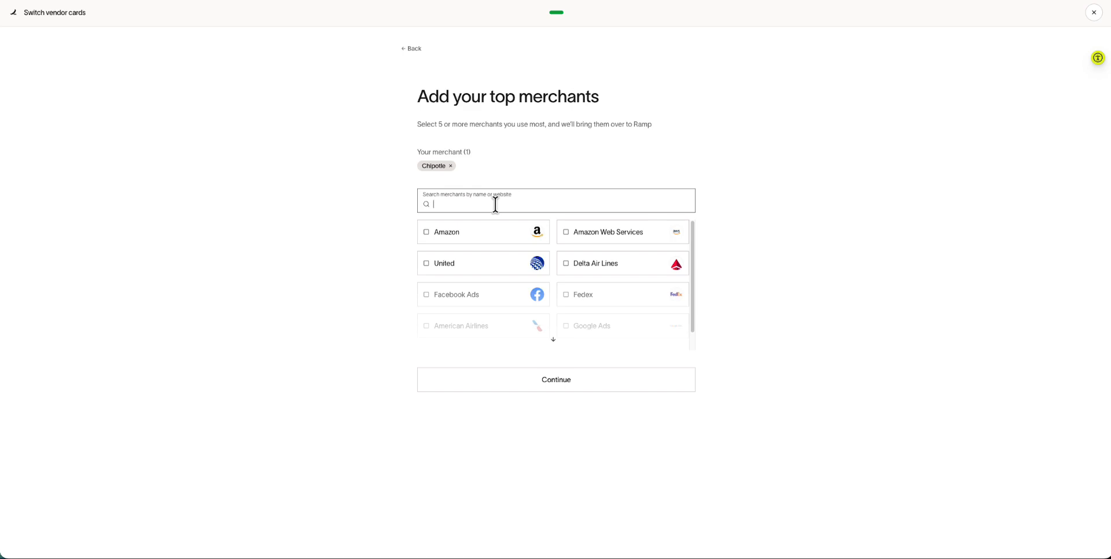
Add Amazon, United, Amazon Web Services, Delta Air Lines, Fedex and Facebook Ads as top merchants and generate the spend migration report
click(489, 237)
click(491, 265)
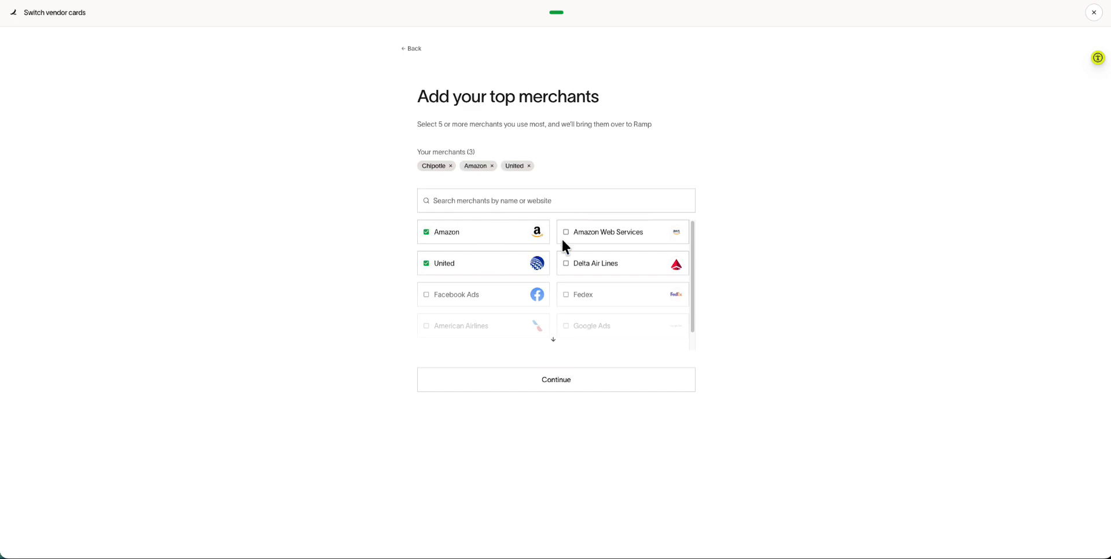
click(565, 242)
click(589, 270)
click(588, 293)
click(494, 310)
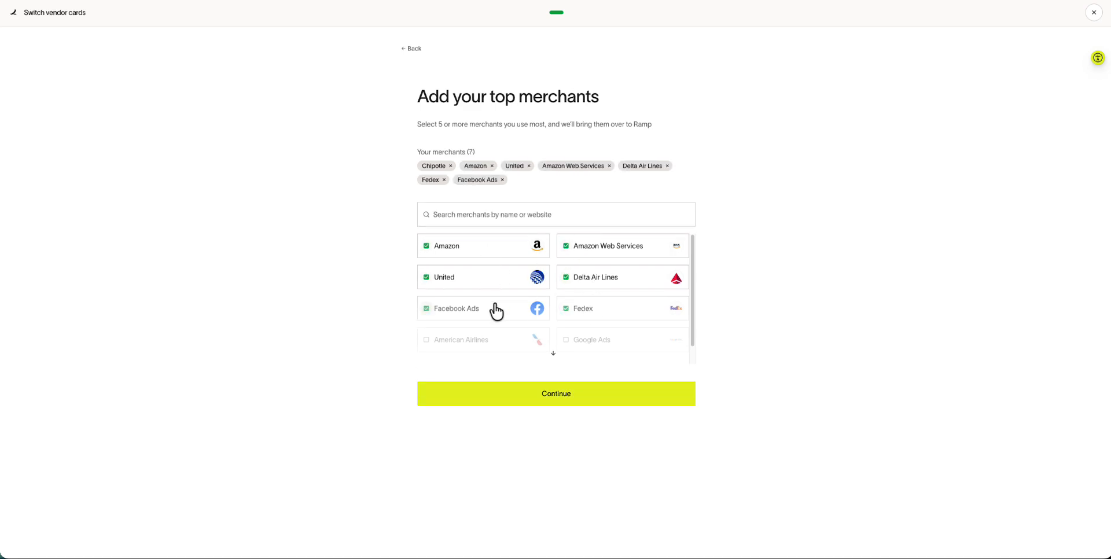
click(567, 393)
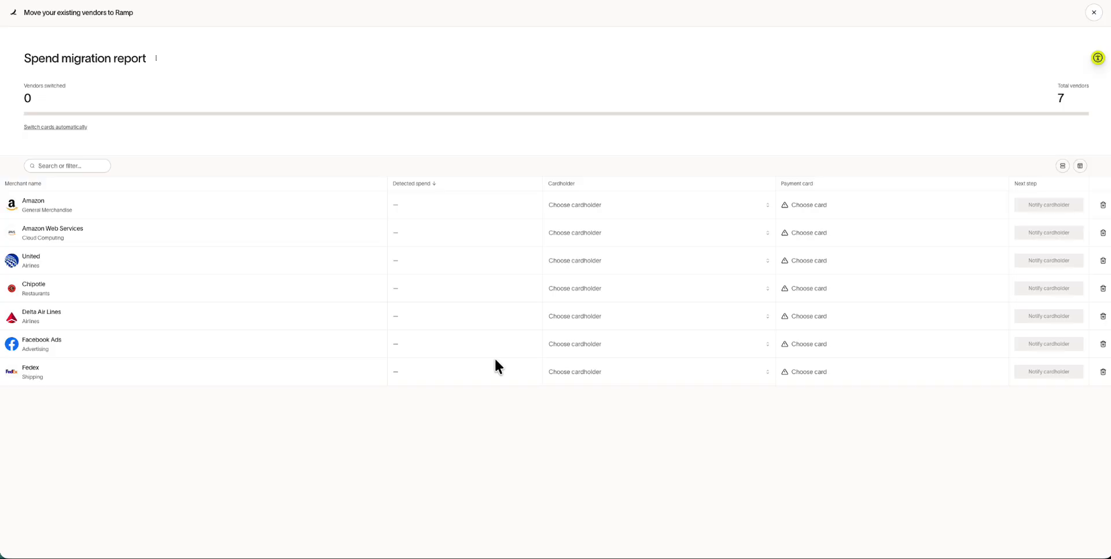
Close the spend migration report and reopen it from the Vendors overview
click(1094, 14)
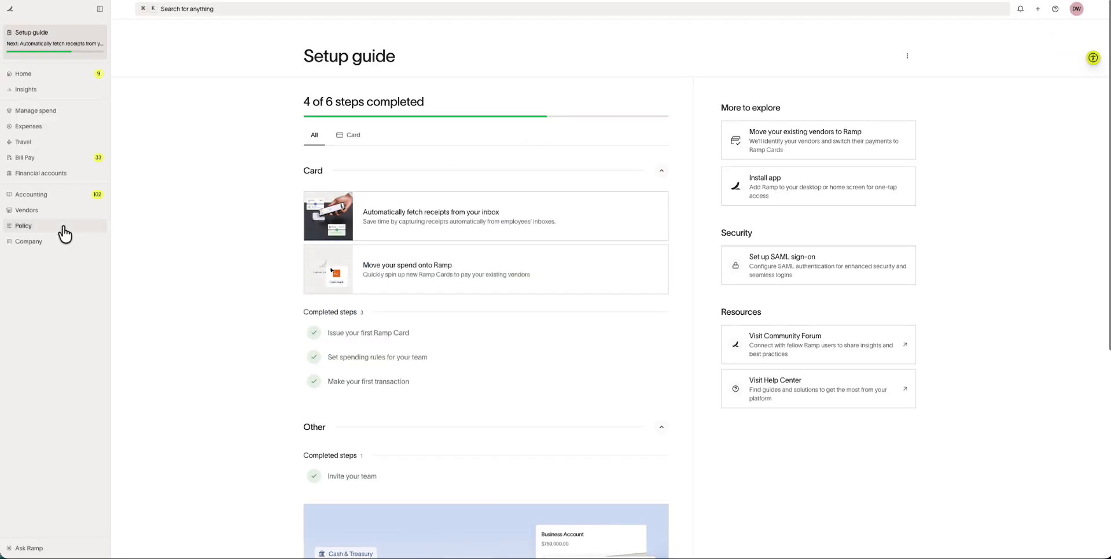
click(33, 215)
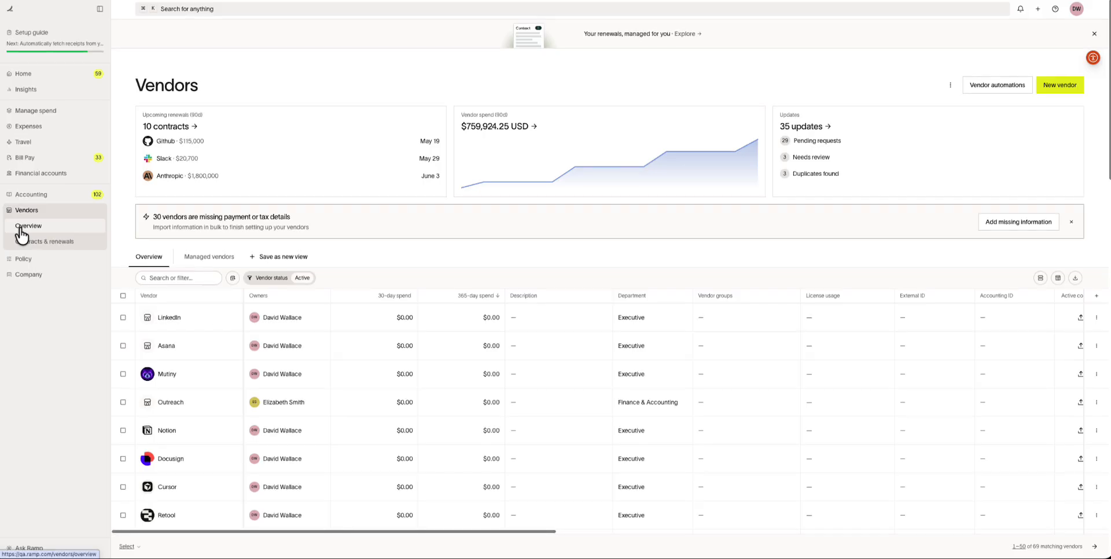
click(950, 86)
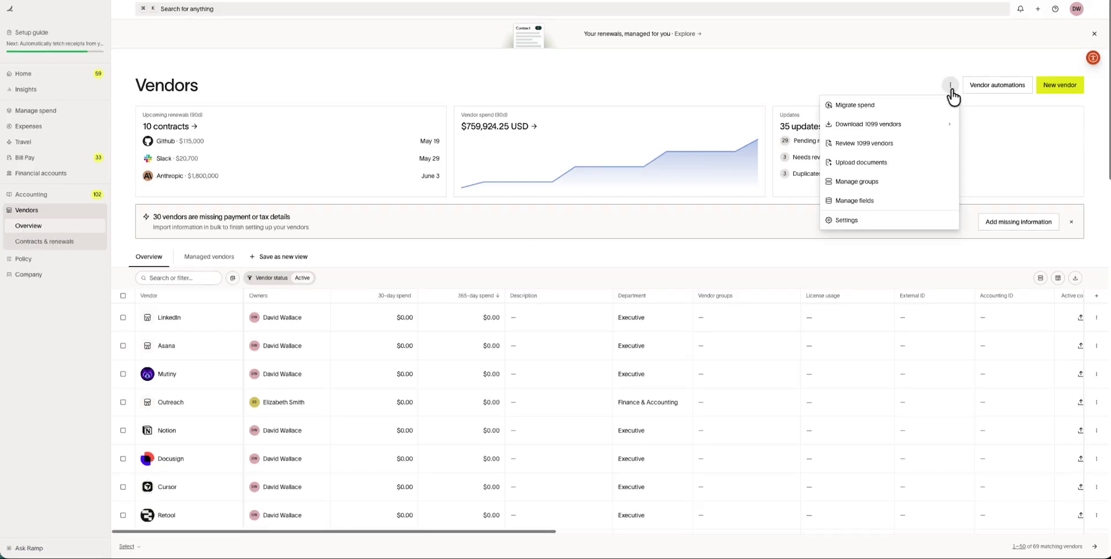
click(915, 107)
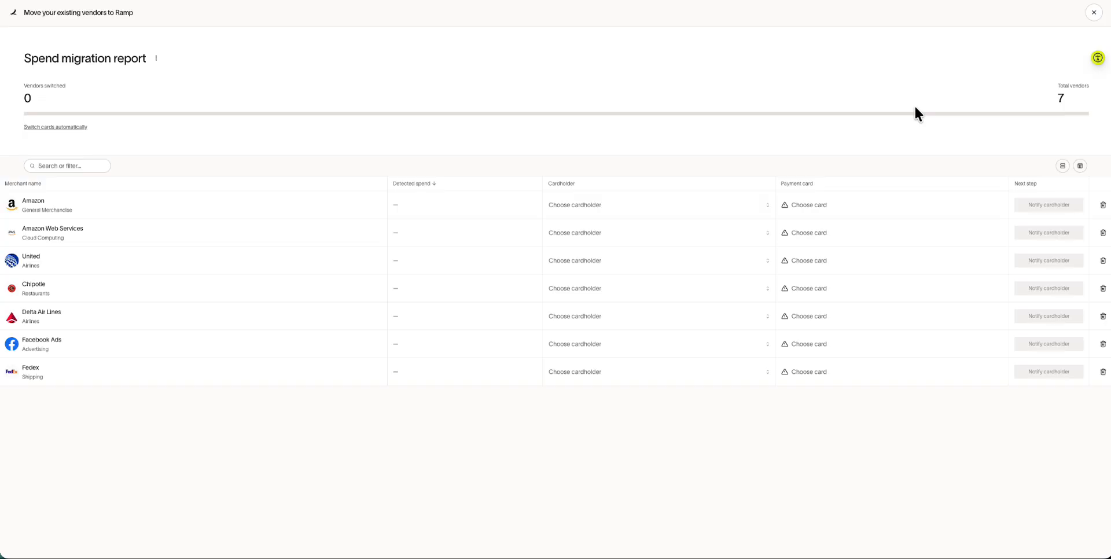
Assign the Seattle-based Finance & Accounting cardholder to Amazon and start a new Amazon card with an amount of $60
click(595, 210)
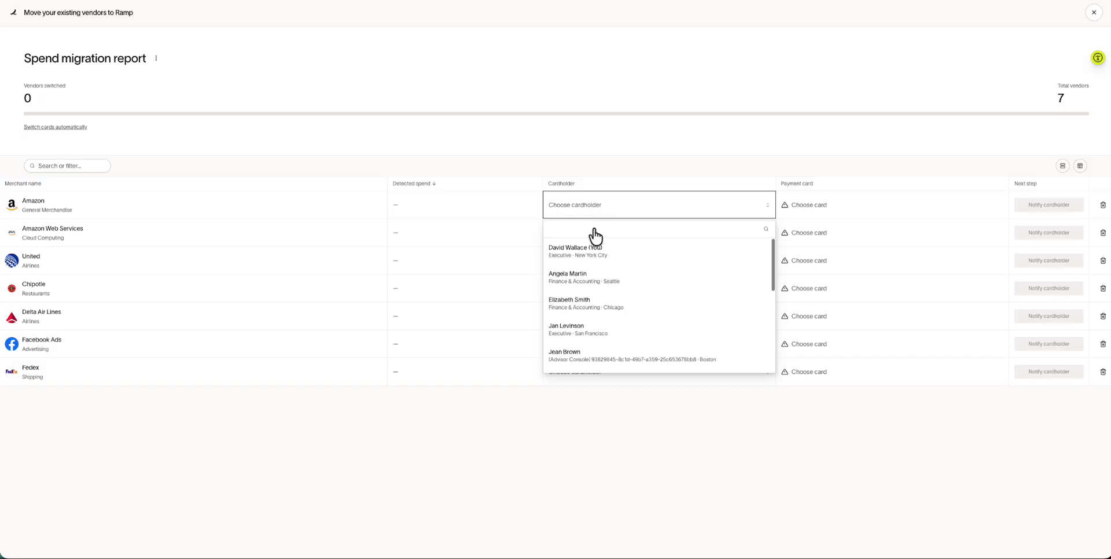
click(590, 280)
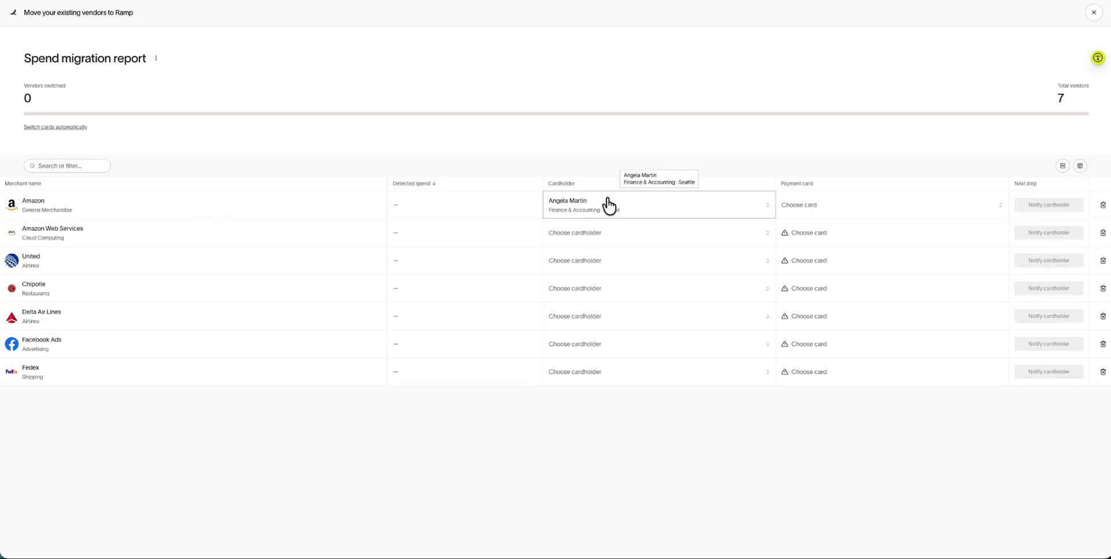
click(838, 213)
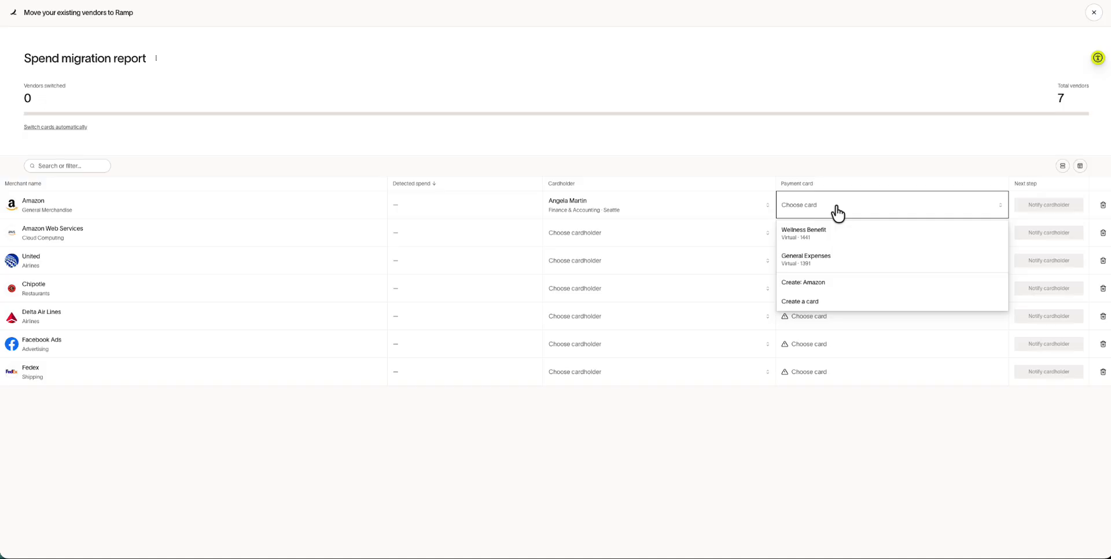
click(823, 294)
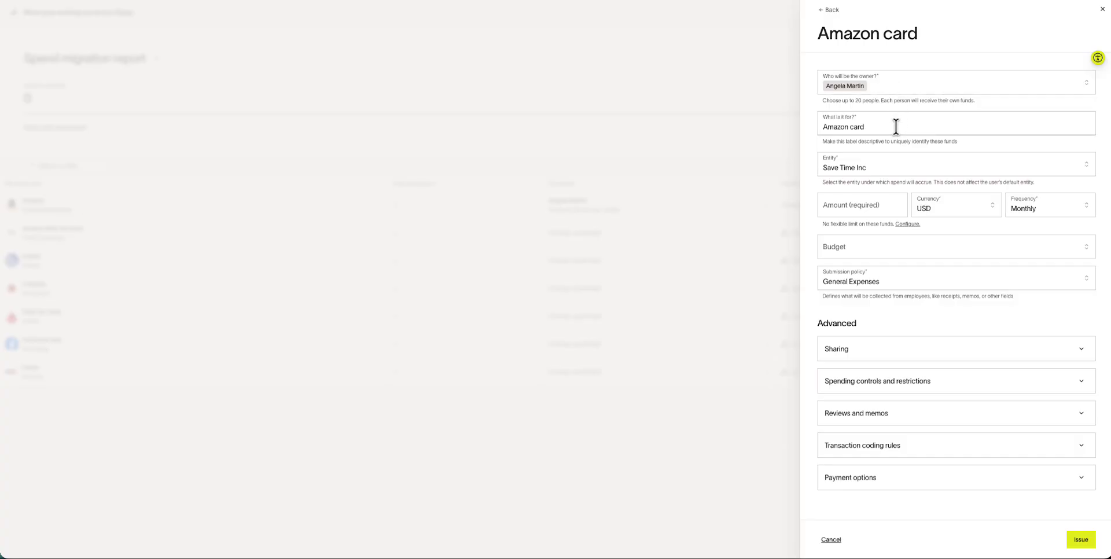
click(872, 202)
text(60)
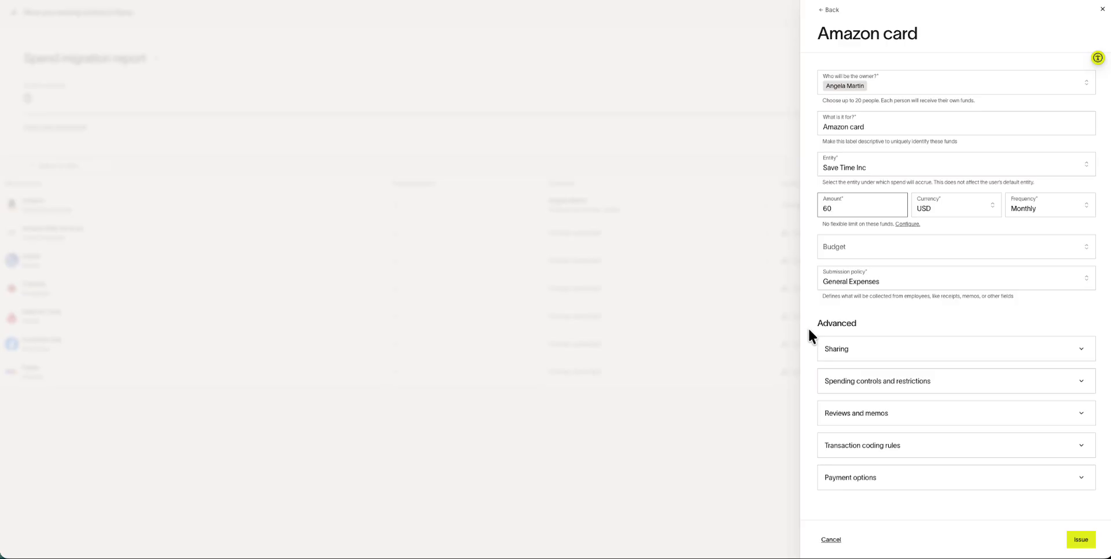
Restrict the Amazon card's spending to Amazon as an allowed merchant and save the restriction
click(903, 382)
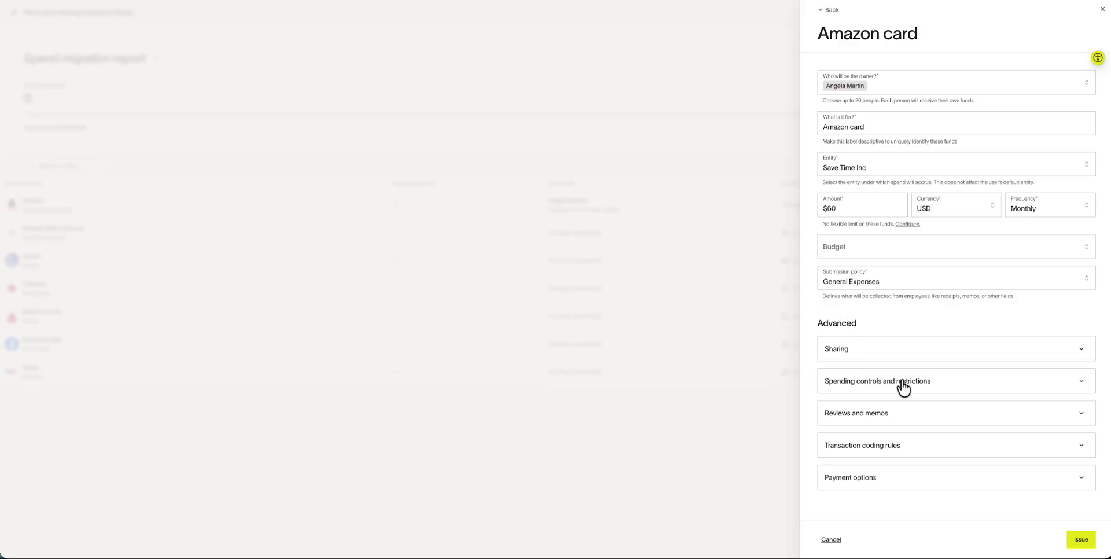
click(902, 383)
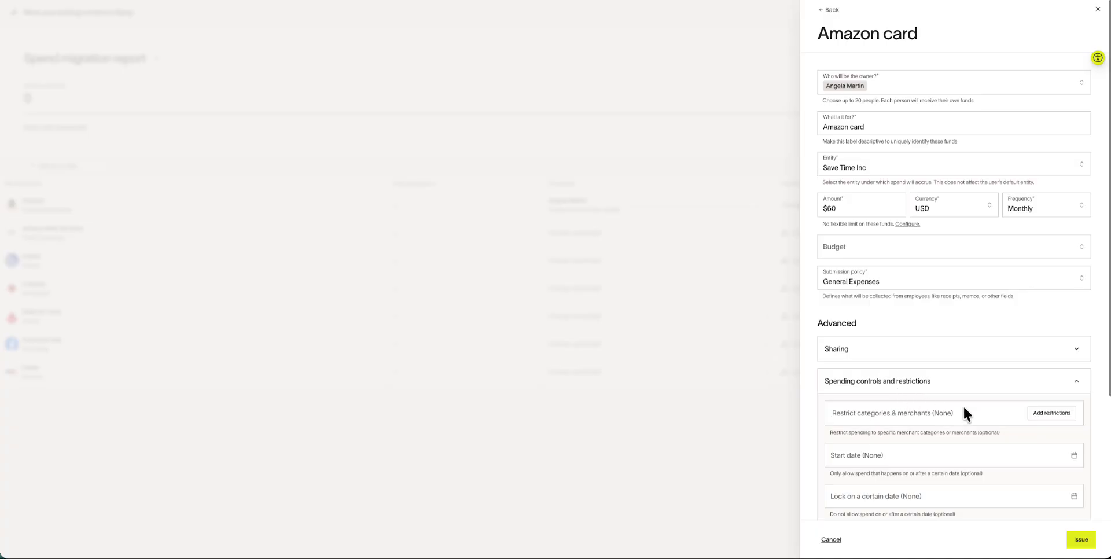
click(1040, 423)
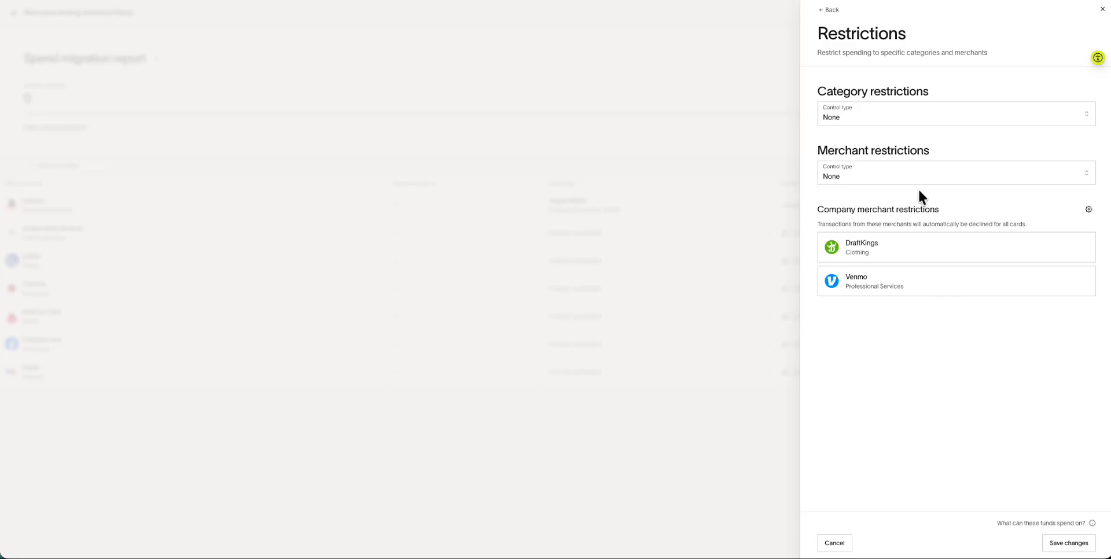
click(906, 183)
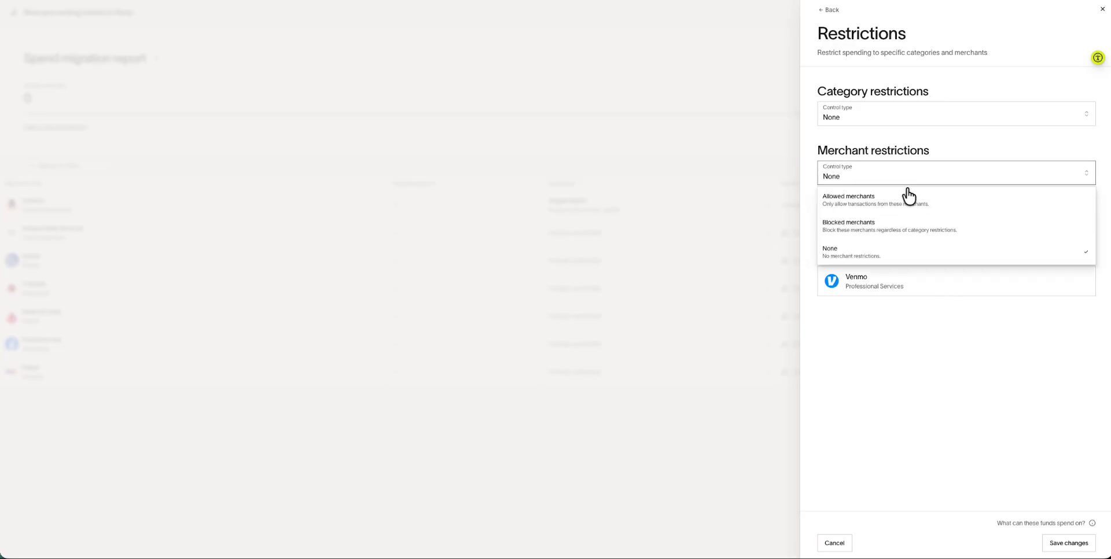
click(909, 207)
click(908, 206)
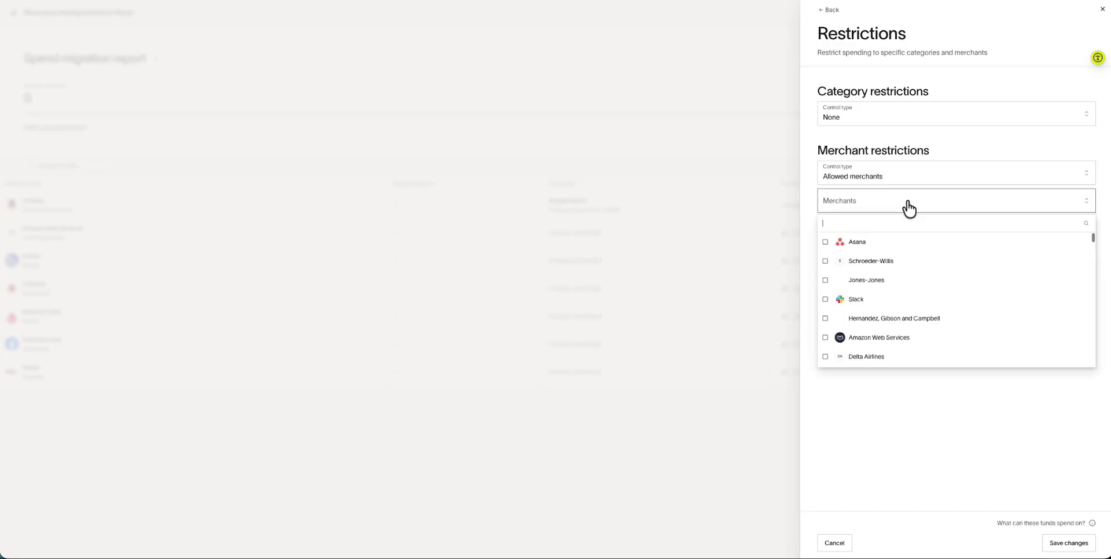
text(amaz)
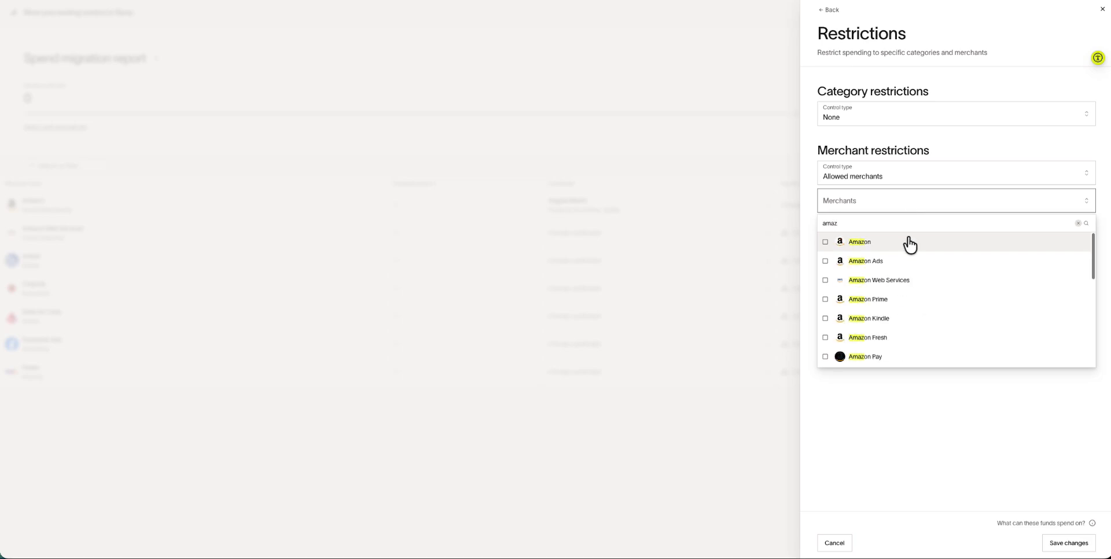
key(Return)
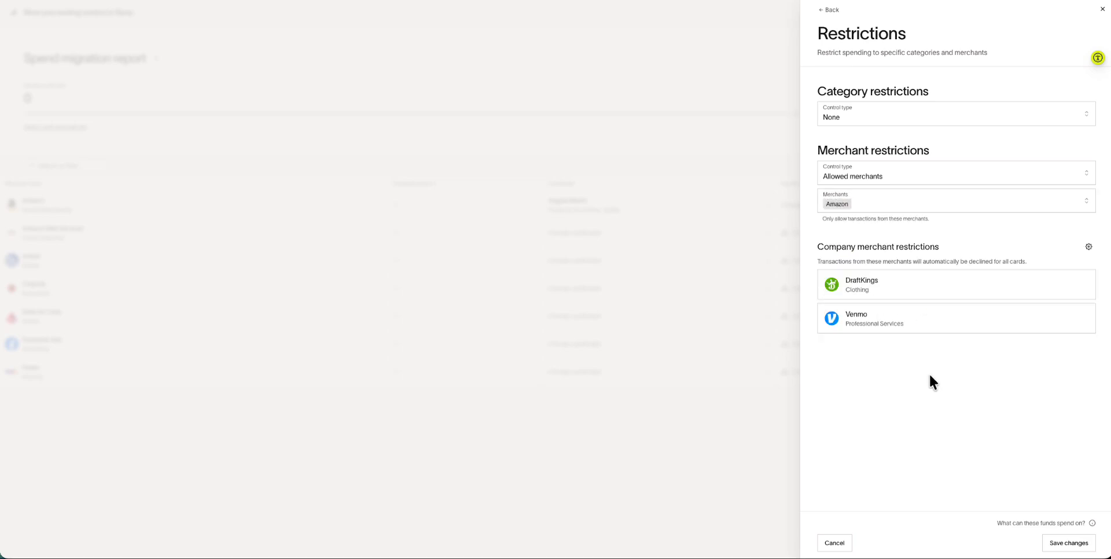
click(1069, 544)
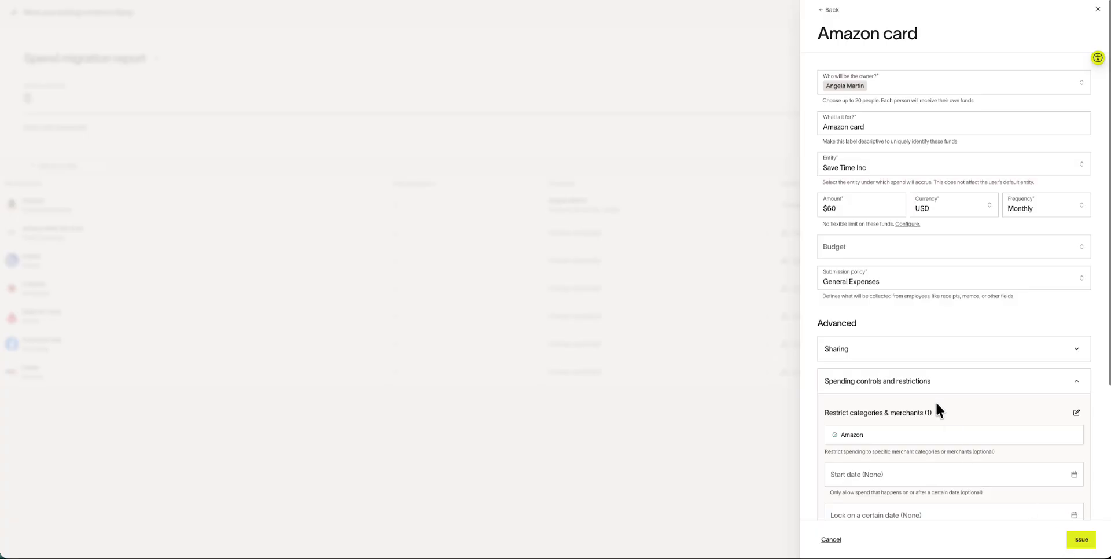
click(922, 385)
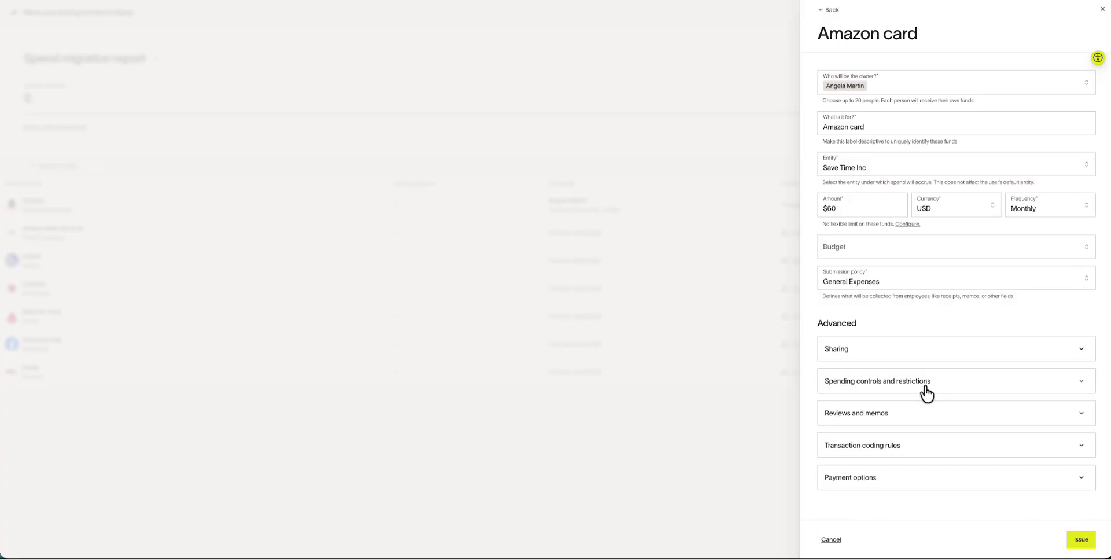
Review the Amazon card's accounting rules and the available Accounting Category options, leaving all fields blank
click(934, 454)
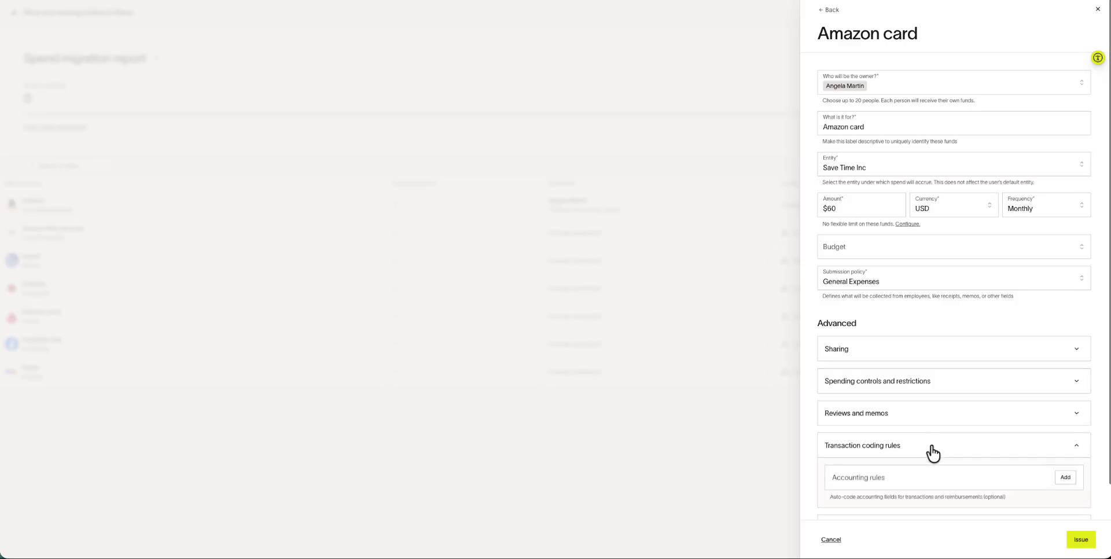
click(1064, 478)
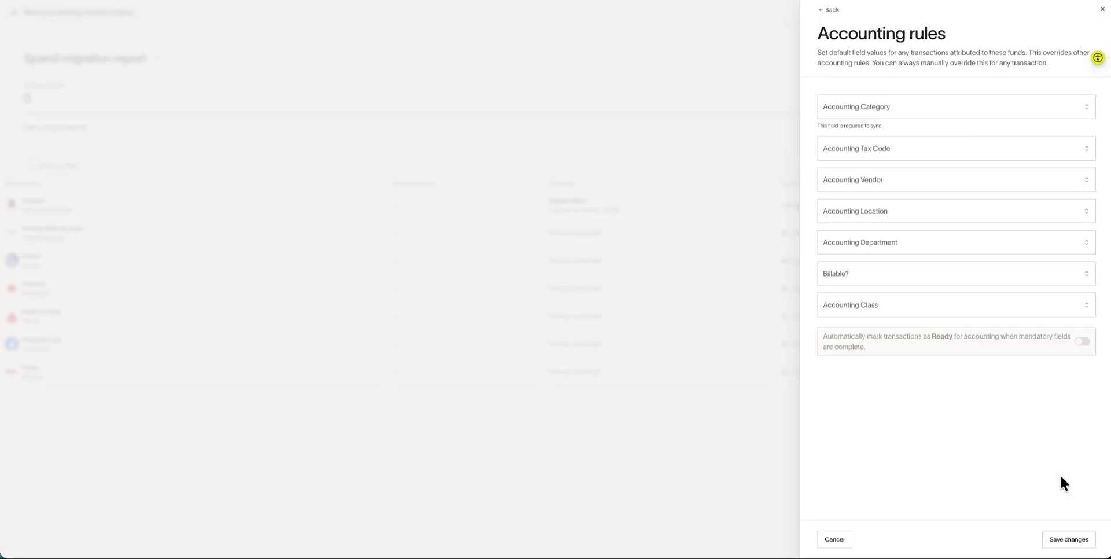
click(886, 110)
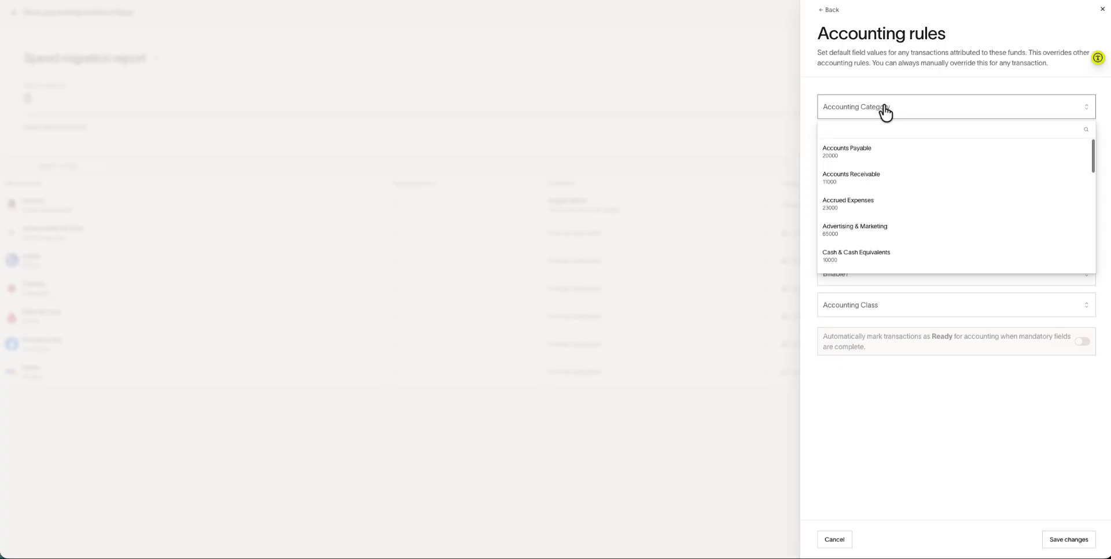
click(886, 110)
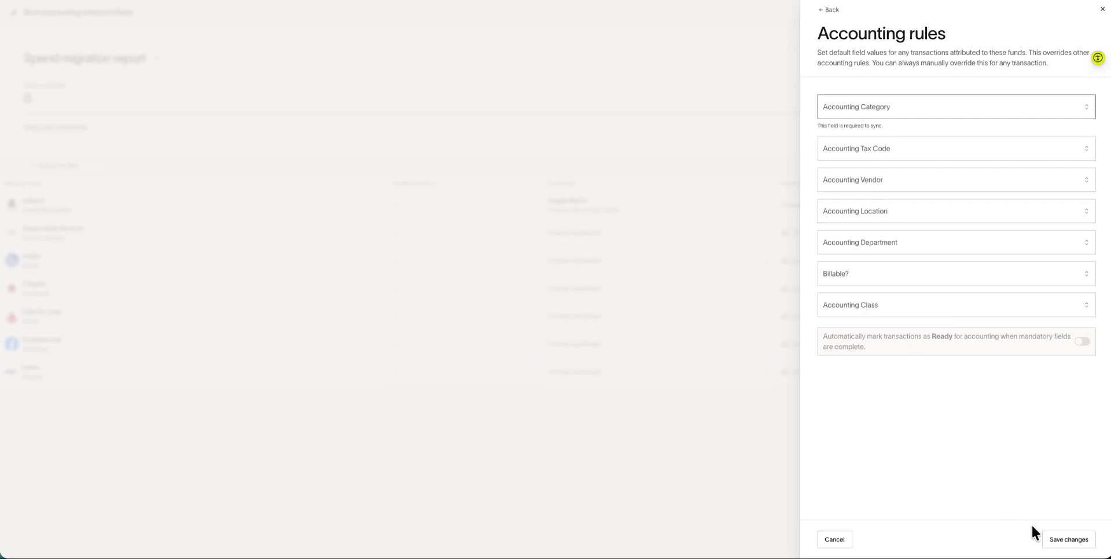
click(1076, 545)
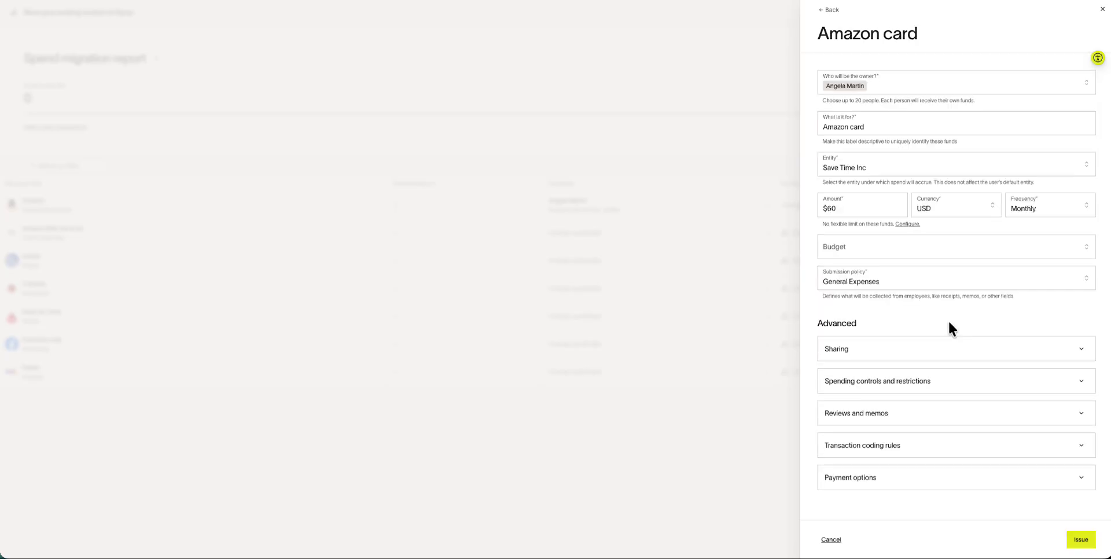
Issue the Amazon card and notify its cardholder to migrate the vendor
click(1081, 541)
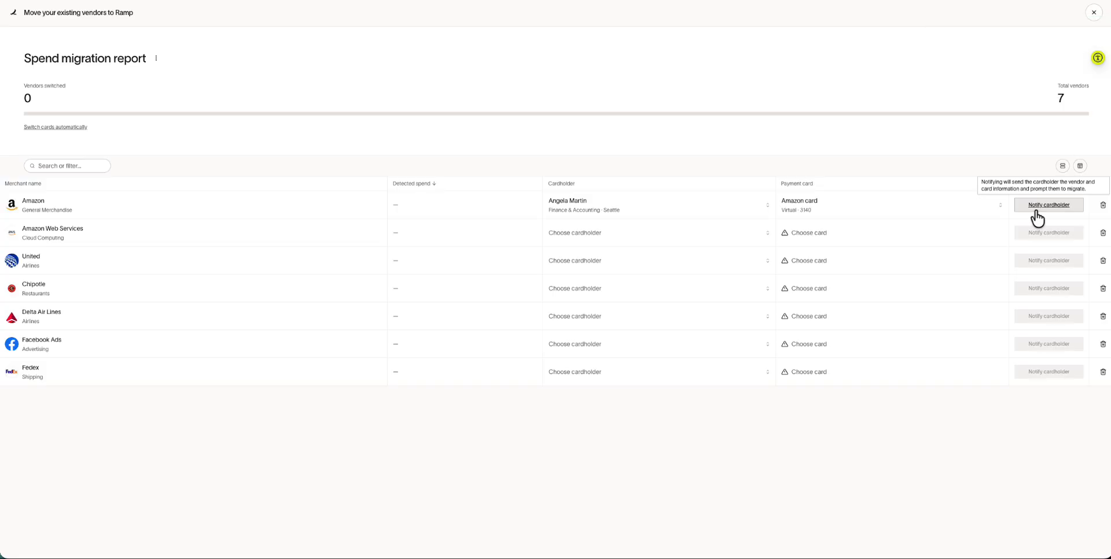
click(1036, 210)
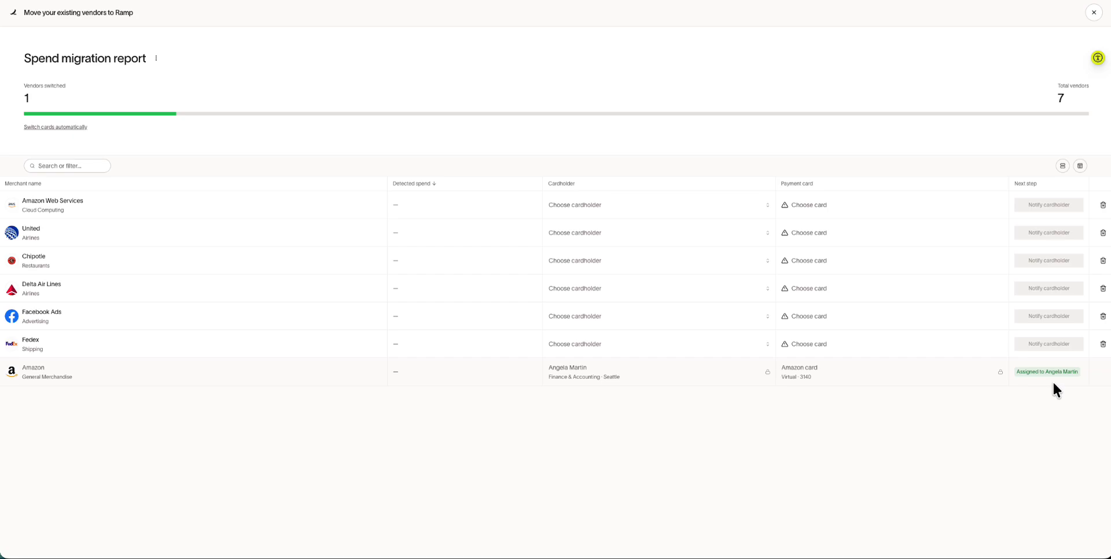
Assign your own user as the Amazon Web Services cardholder and start a suggested Amazon Web Services card with a $100 amount
click(711, 215)
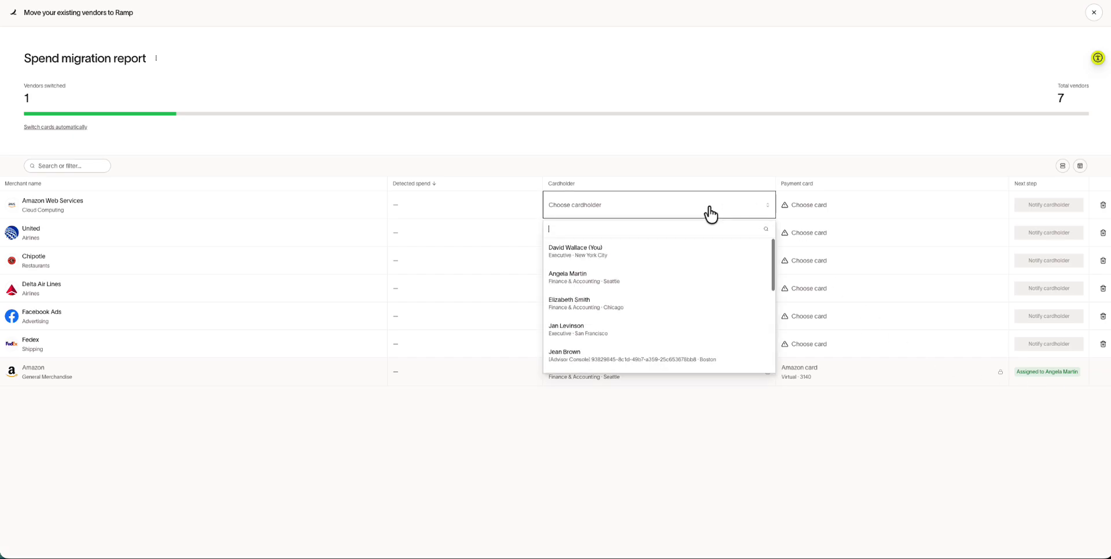
click(702, 261)
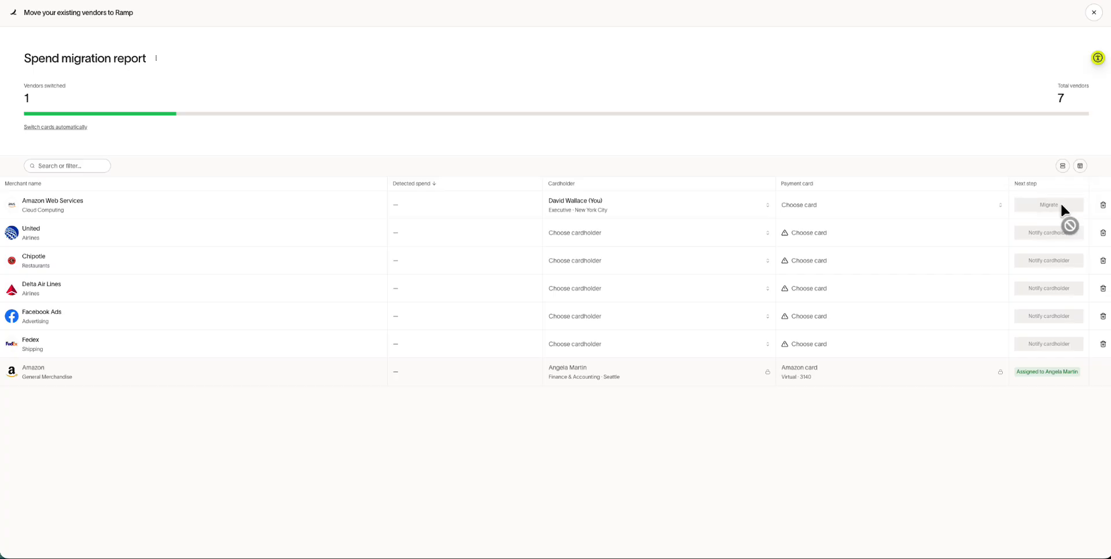
click(852, 216)
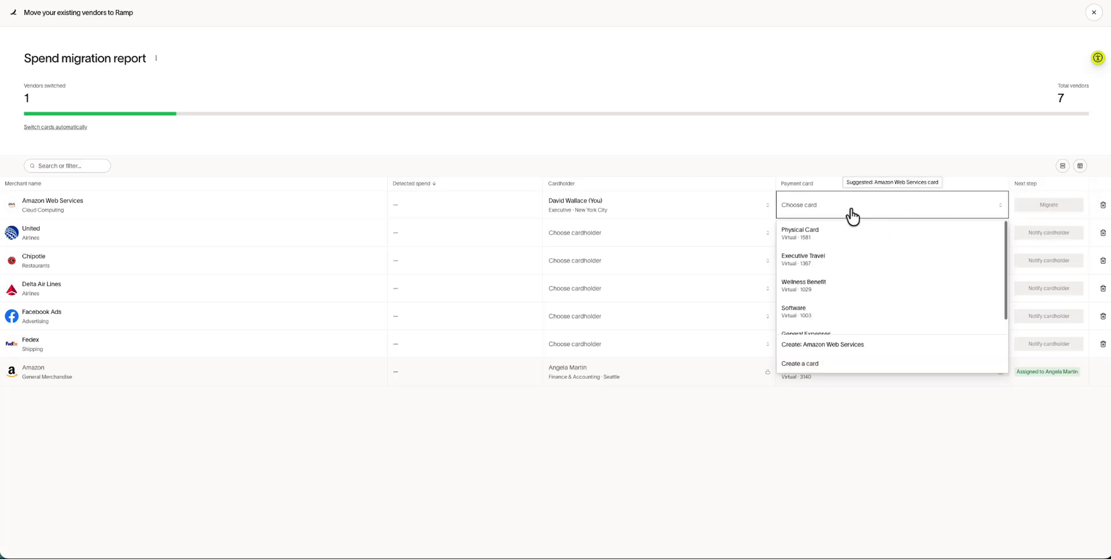
scroll(856, 304, down, 1)
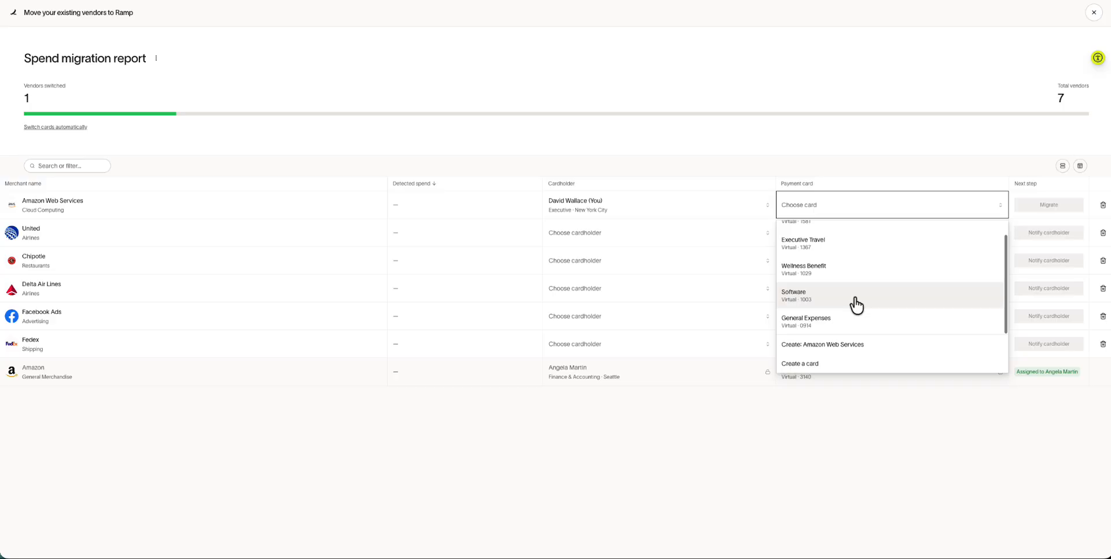
click(855, 348)
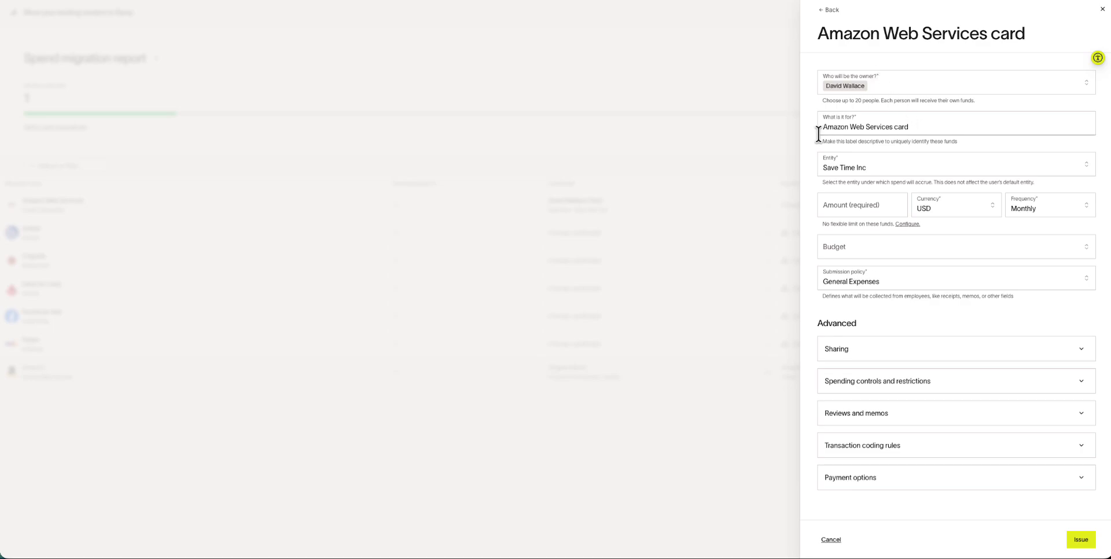
click(850, 204)
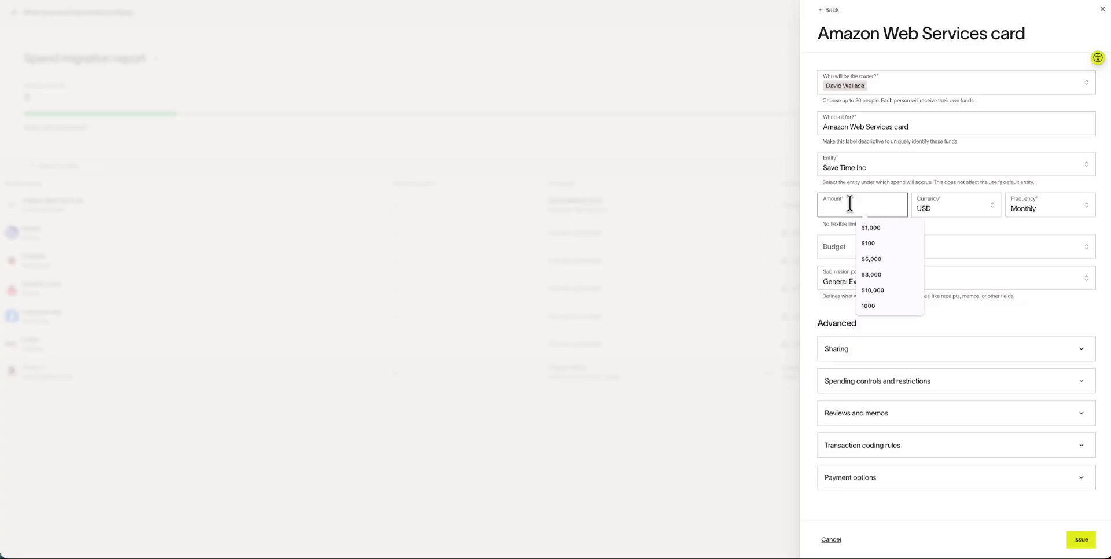
click(869, 243)
Restrict the Amazon Web Services card to Amazon Web Services as an allowed merchant and issue the card
click(949, 388)
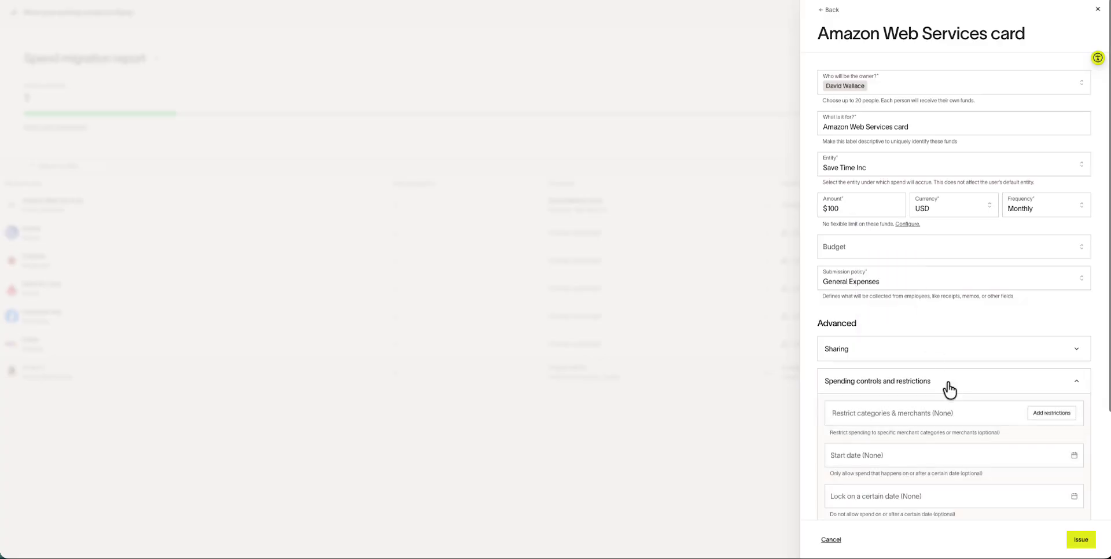
click(1064, 414)
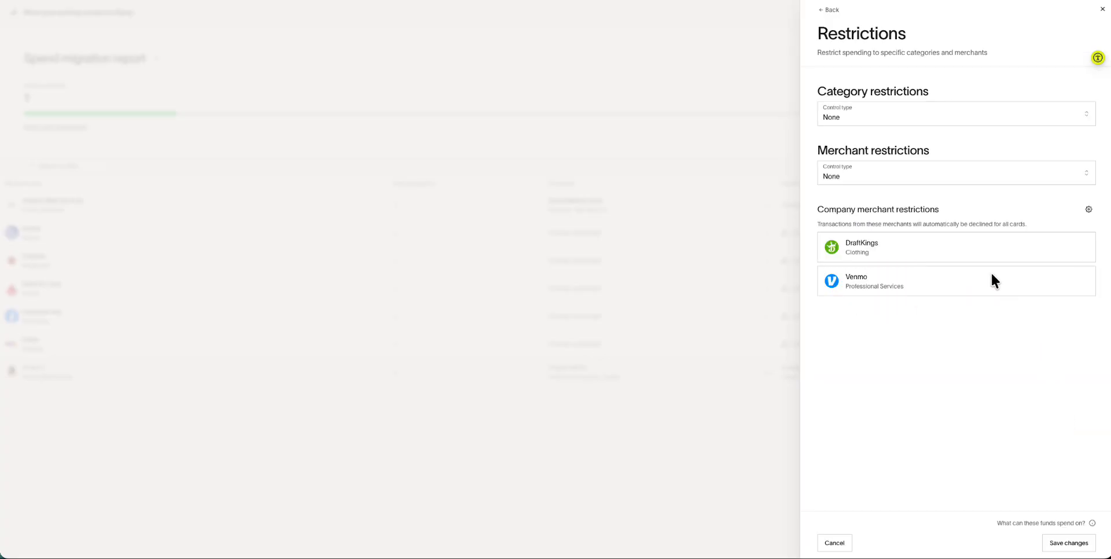
click(937, 176)
click(938, 199)
click(936, 202)
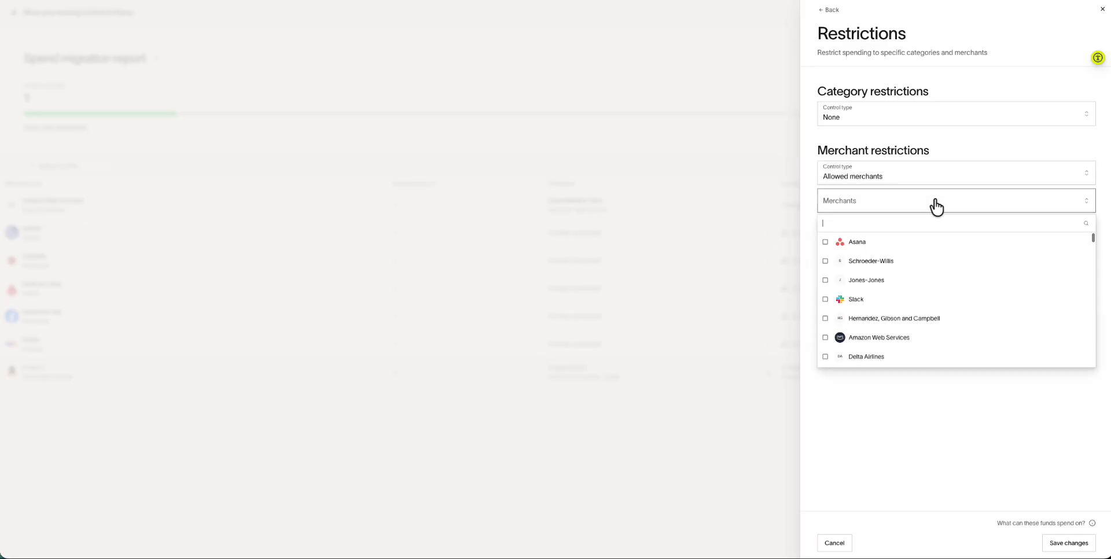
text(amaz)
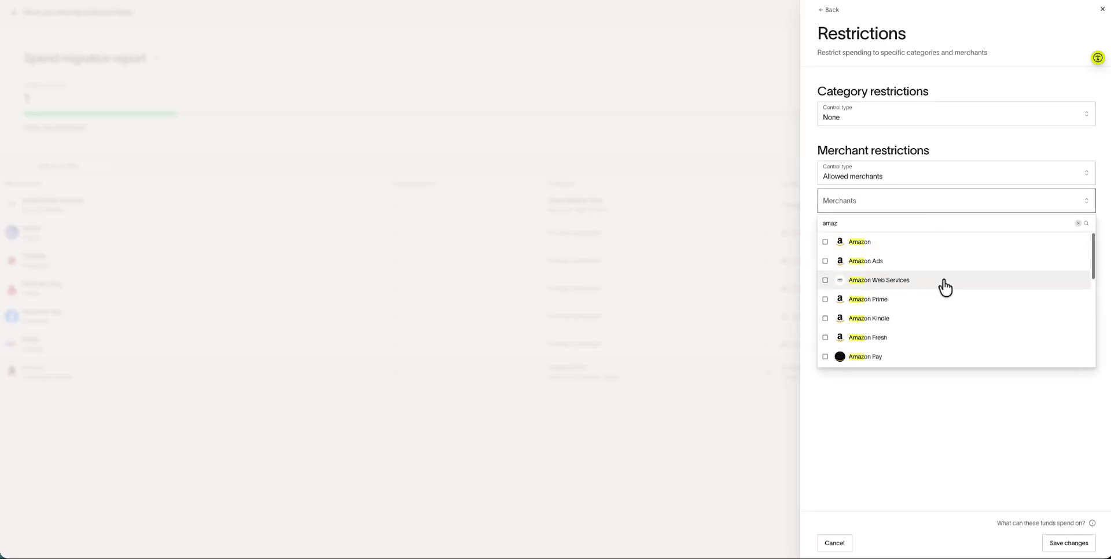
click(943, 280)
click(933, 379)
click(1070, 545)
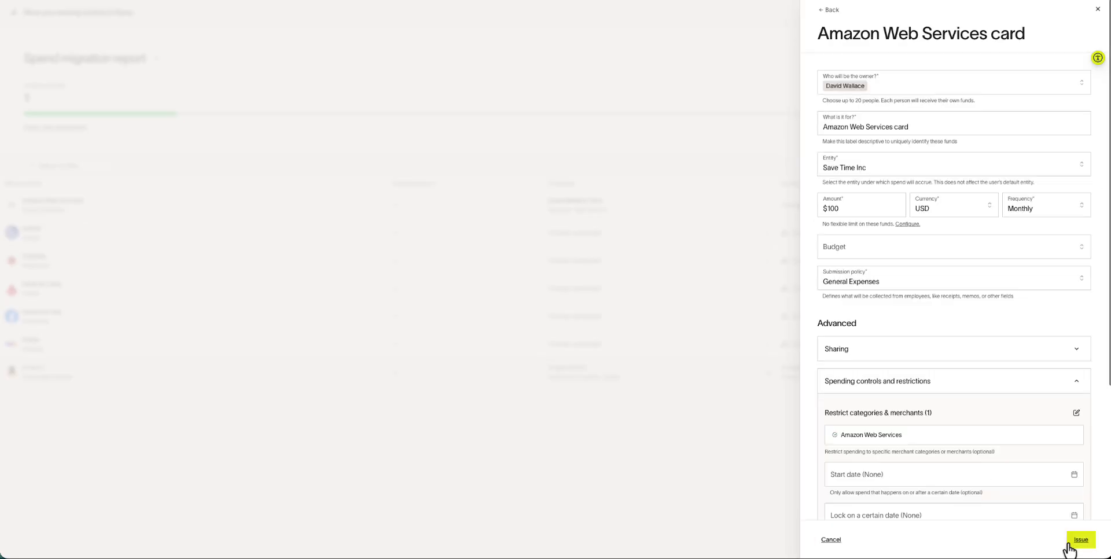
scroll(957, 421, down, 3)
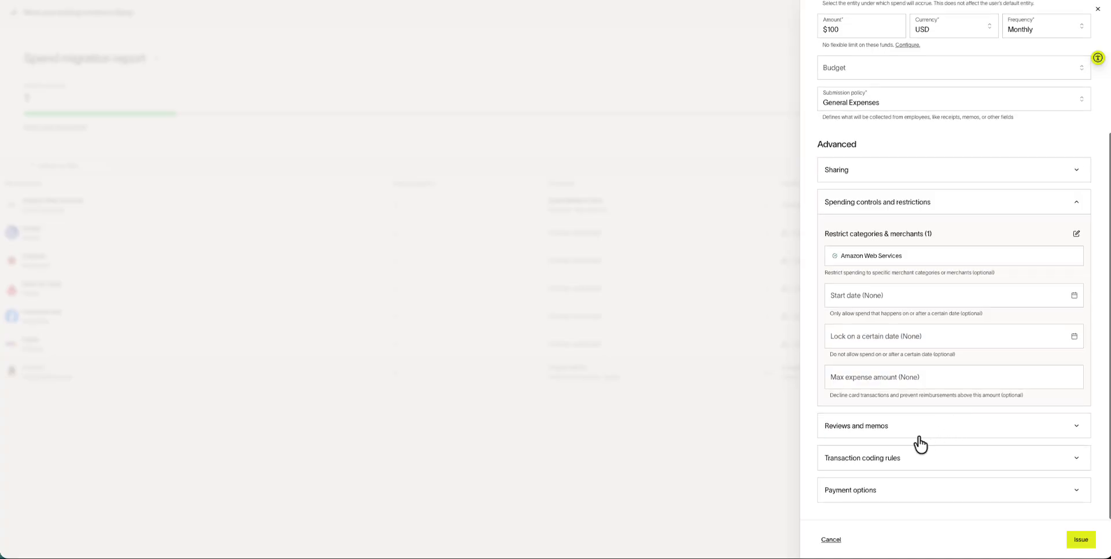
click(1082, 544)
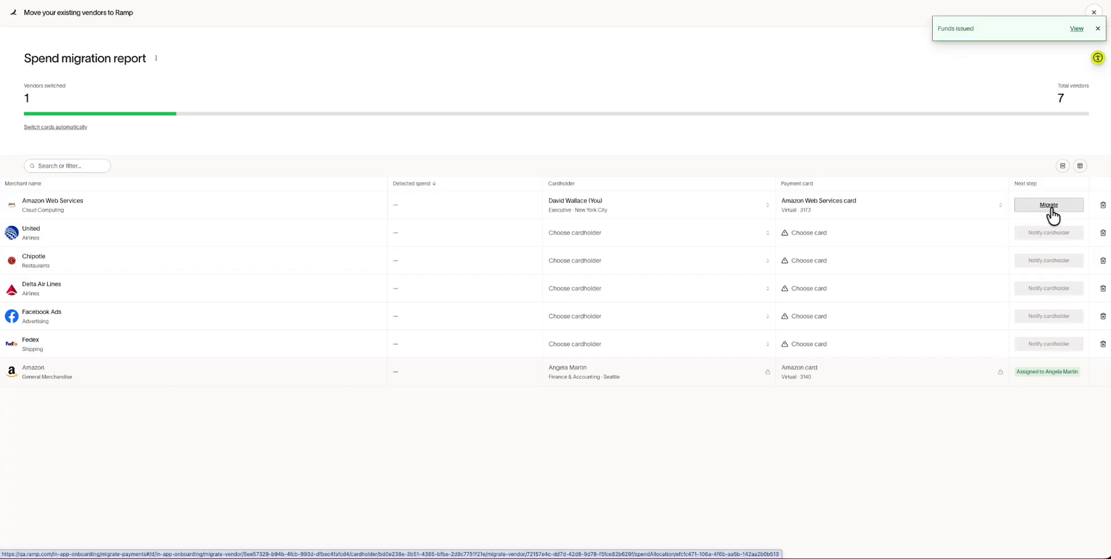
Reveal the card details in the Amazon Web Services payment migration and mark the migration done
click(1049, 206)
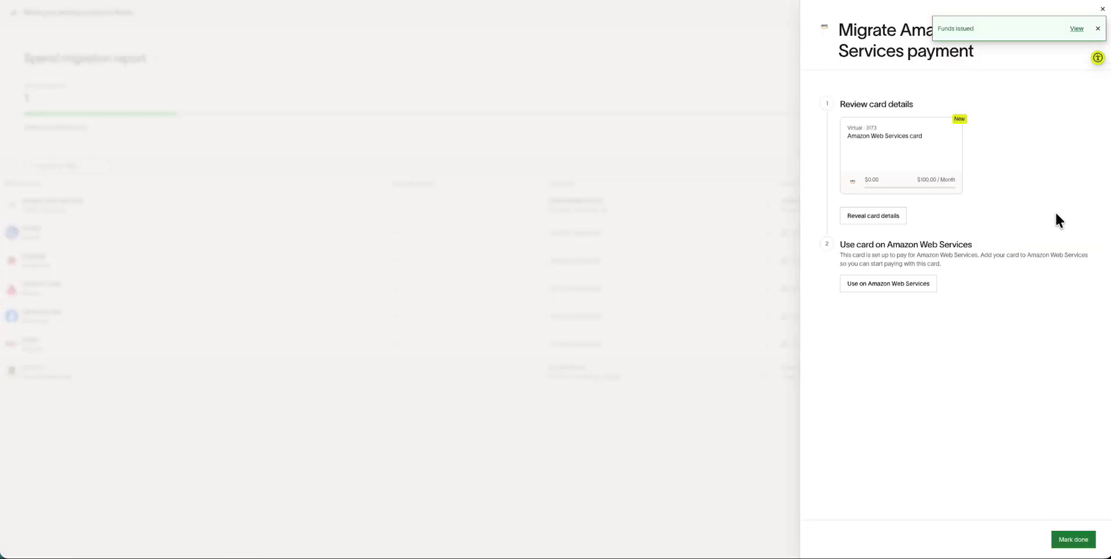
click(880, 225)
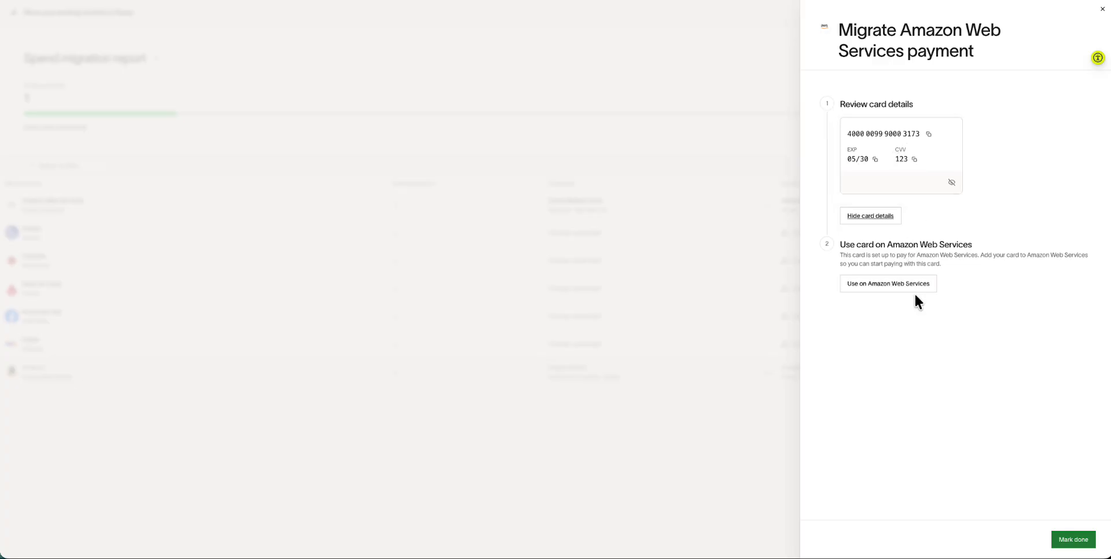
click(1075, 542)
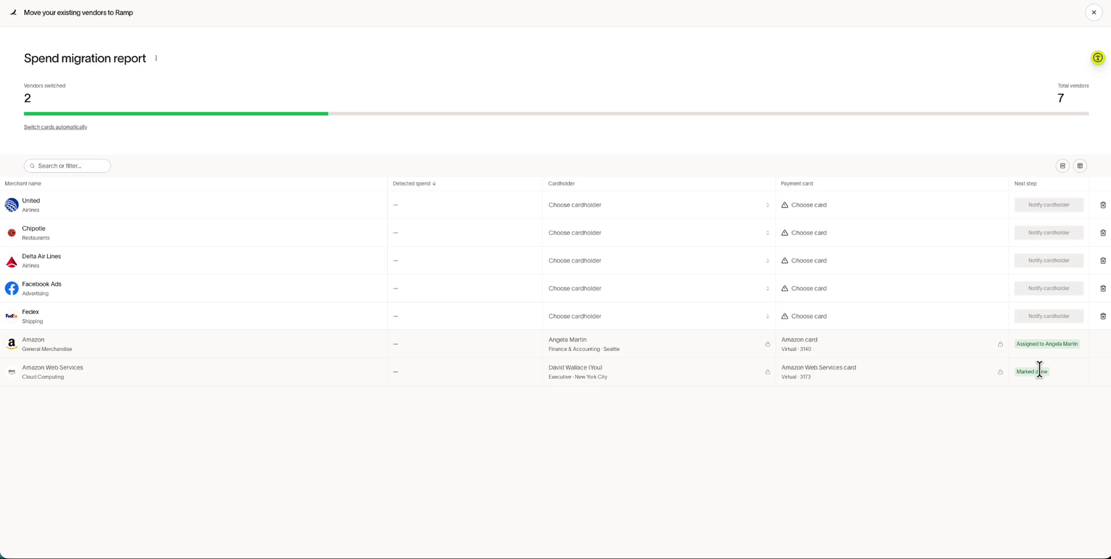
Dismiss the card setup for Fedex from the spend migration report
click(1104, 316)
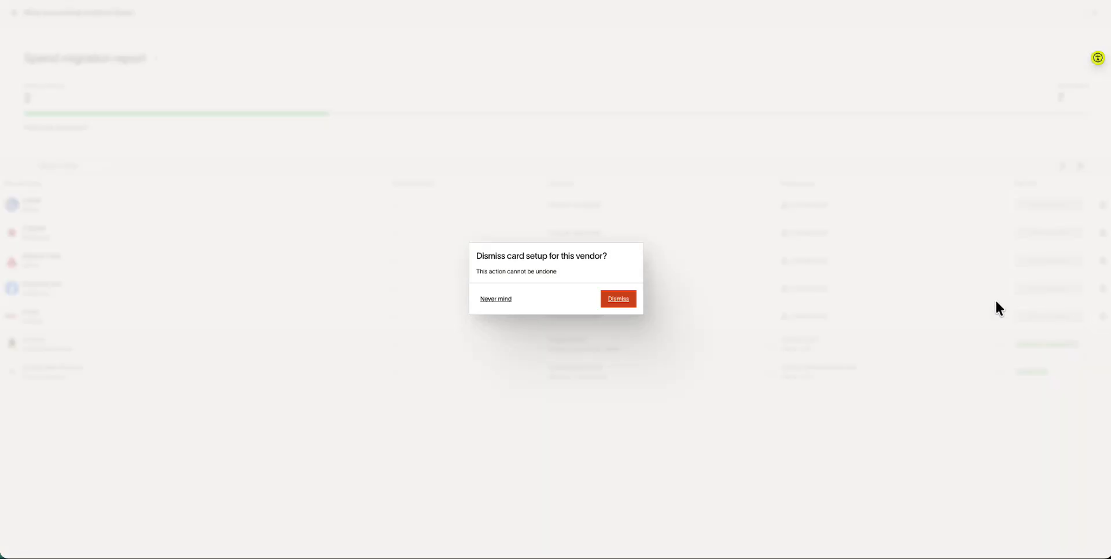
click(604, 300)
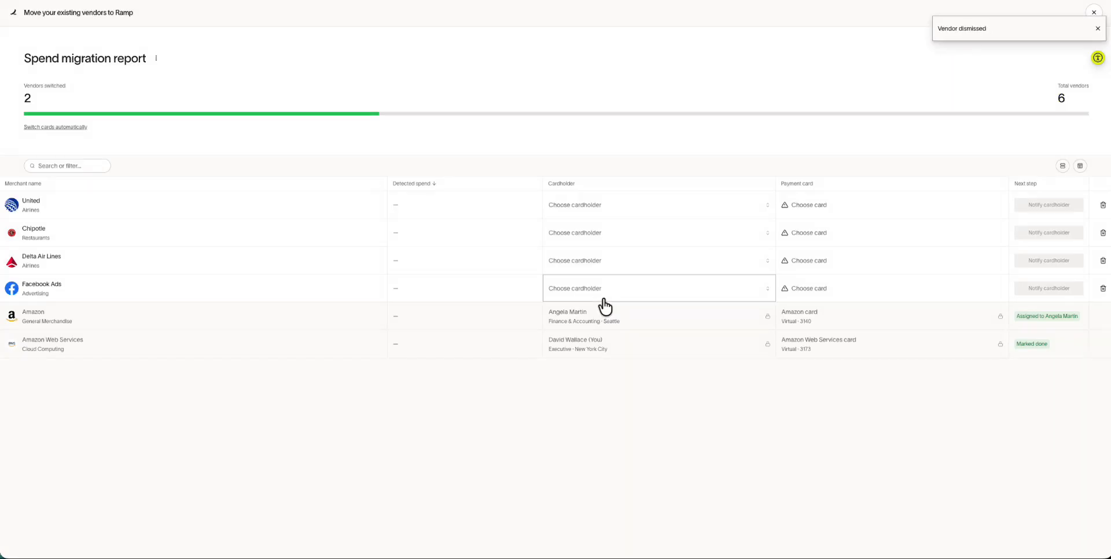